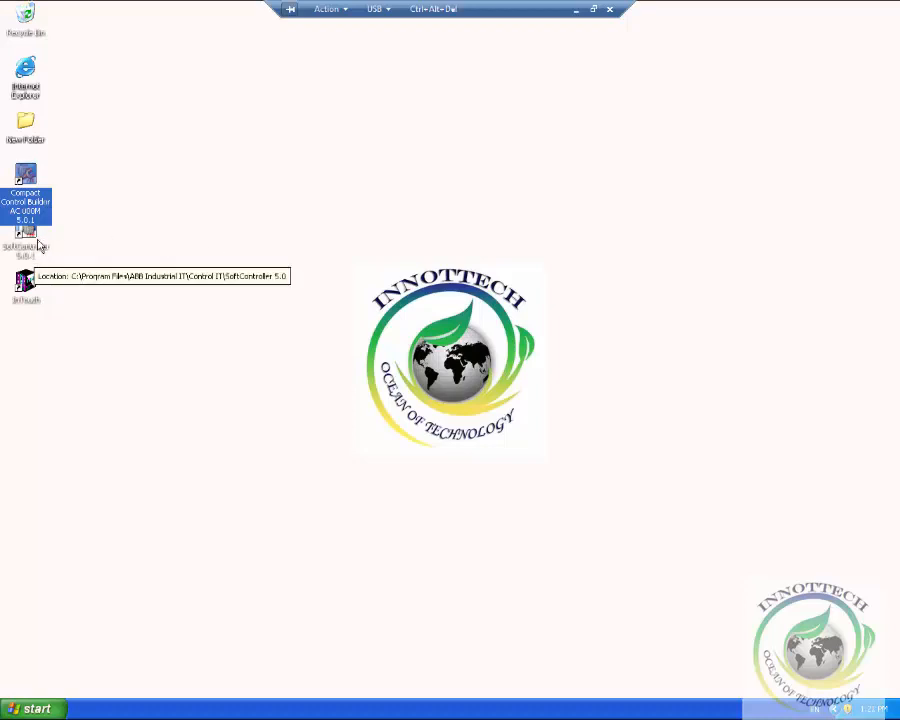
Launch Compact Control Builder AC 800M 5.0.1 from the desktop and maximize its window.
left_click(18, 260)
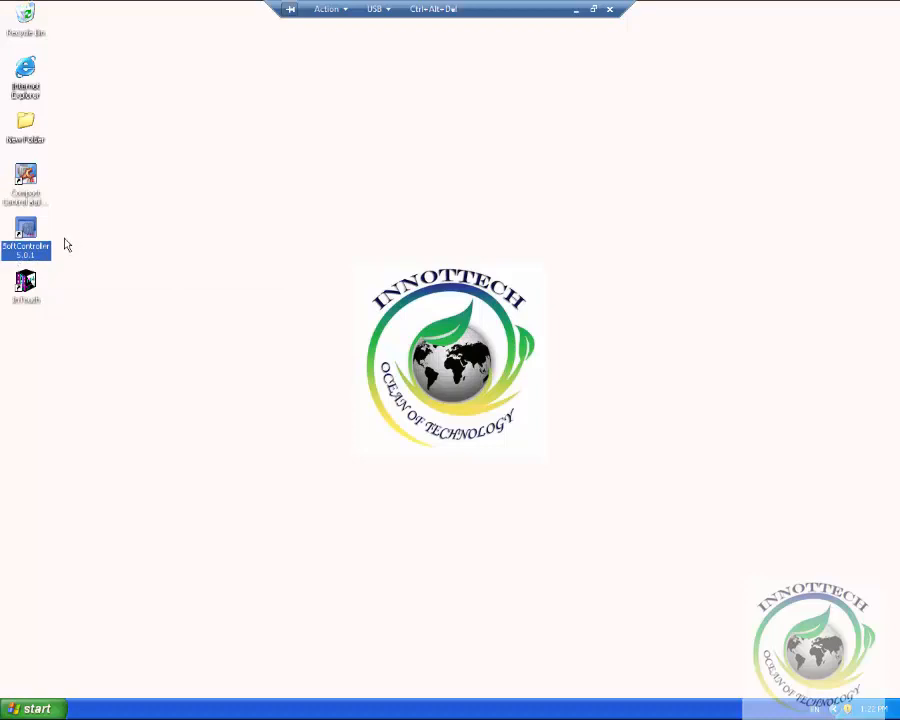
double_click(25, 192)
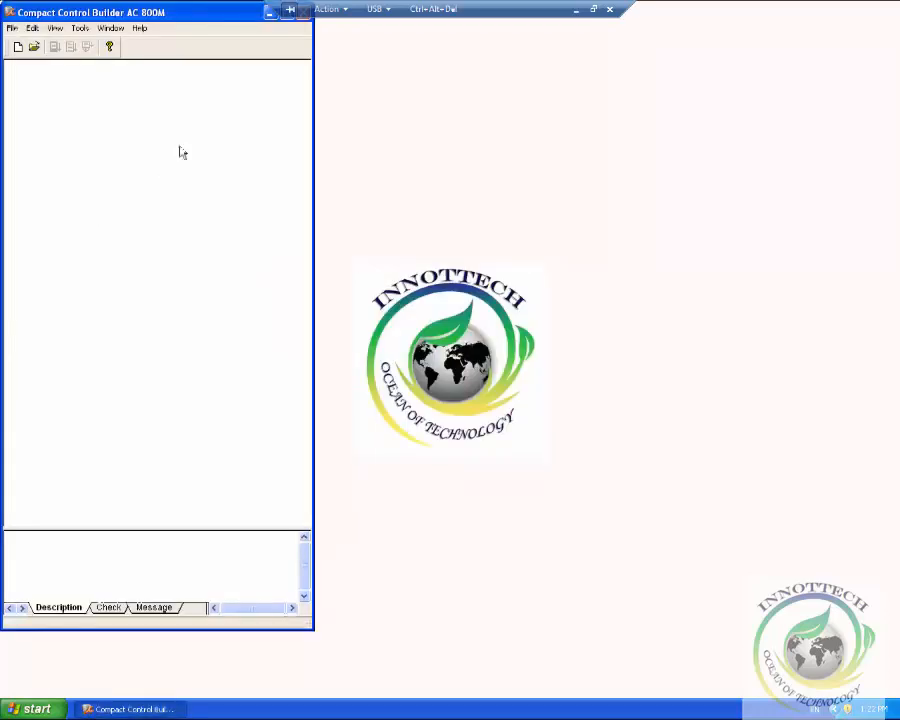
left_click_drag(199, 20, 245, 72)
left_click(331, 65)
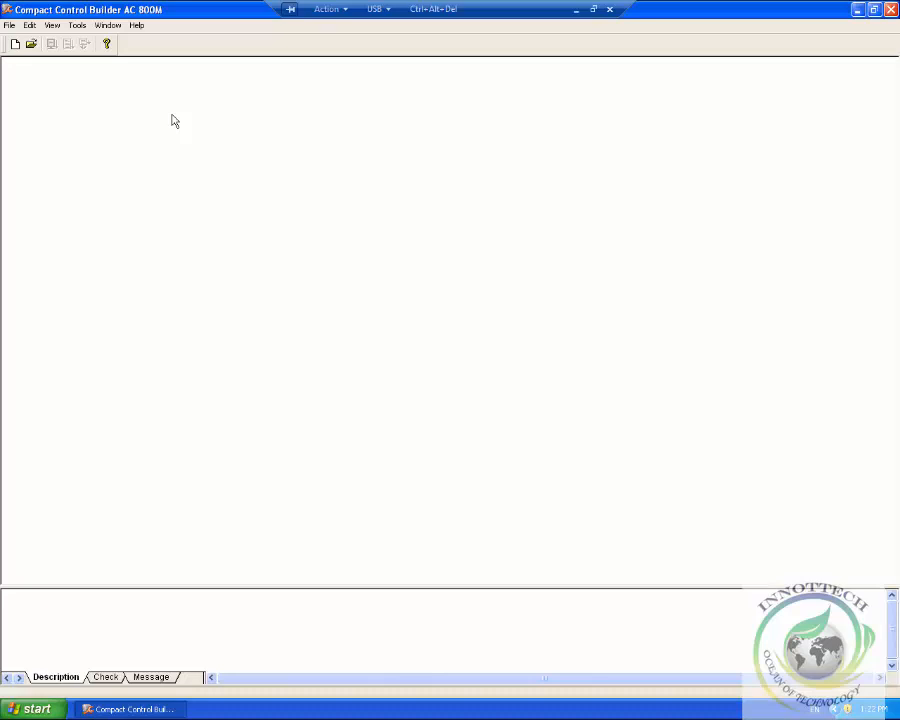
Create a new project named test_90 from the AC800M template in the default location.
left_click(9, 26)
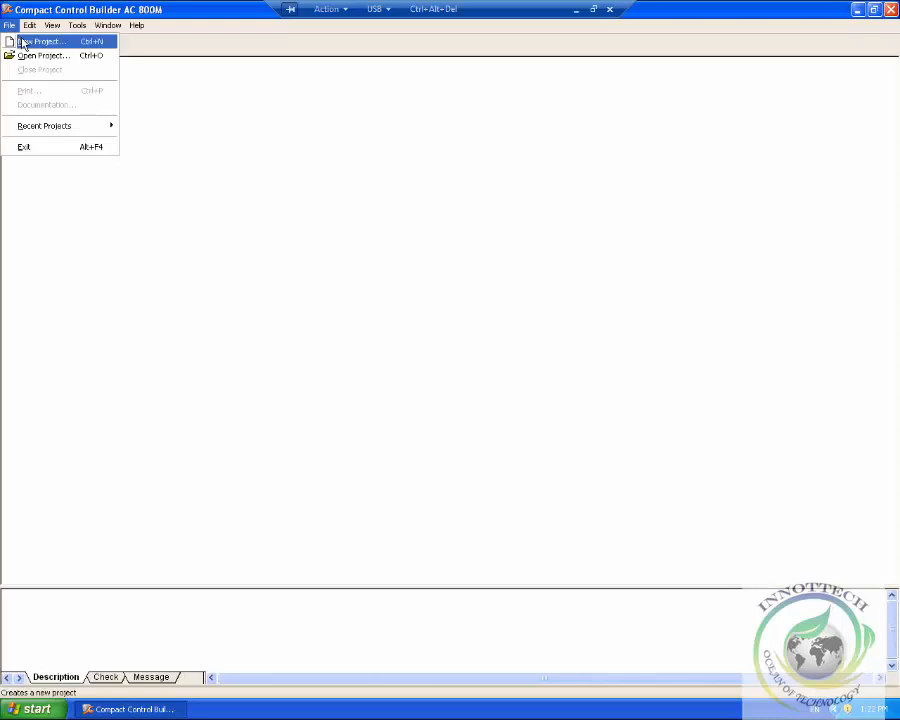
left_click(24, 44)
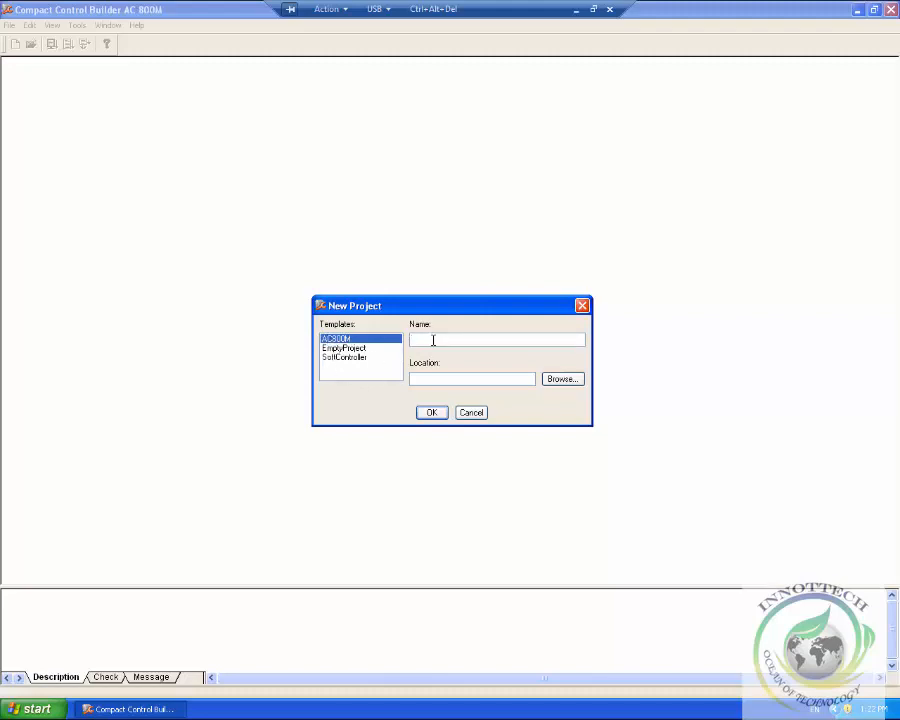
type("test")
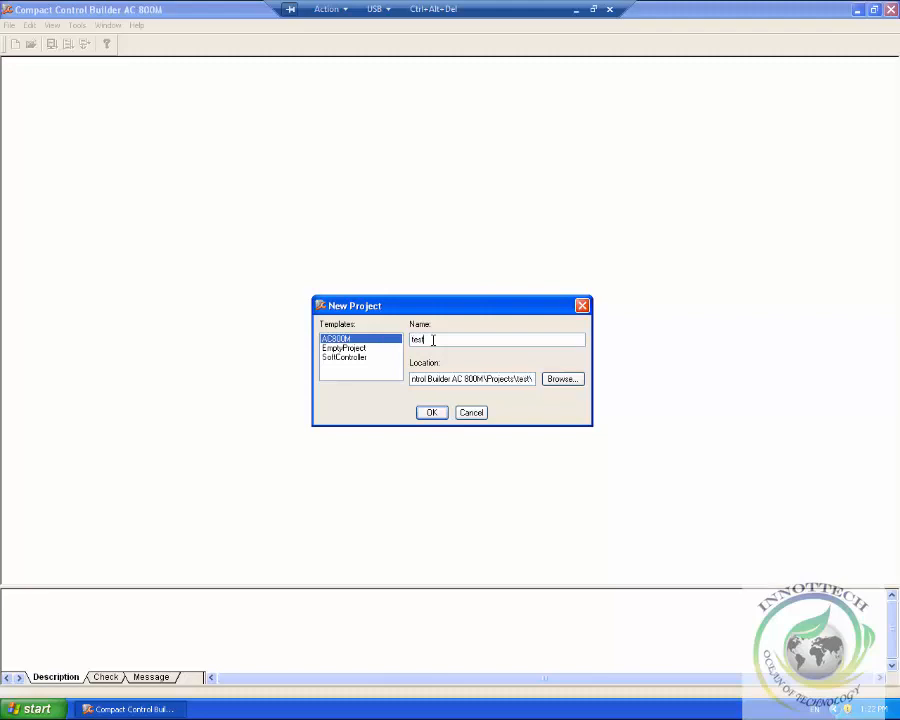
type("_90")
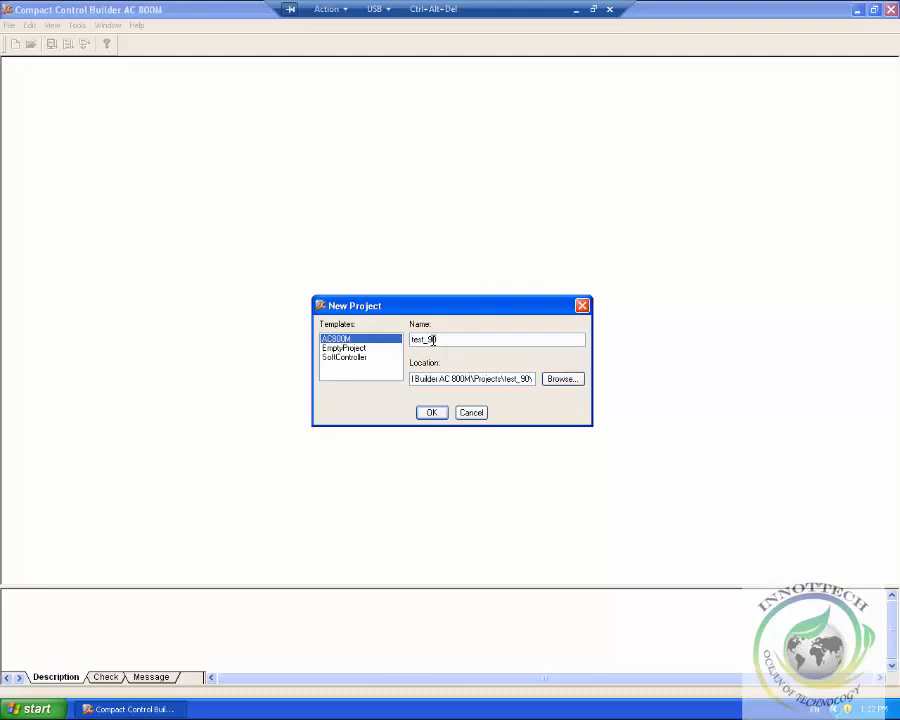
left_click(431, 413)
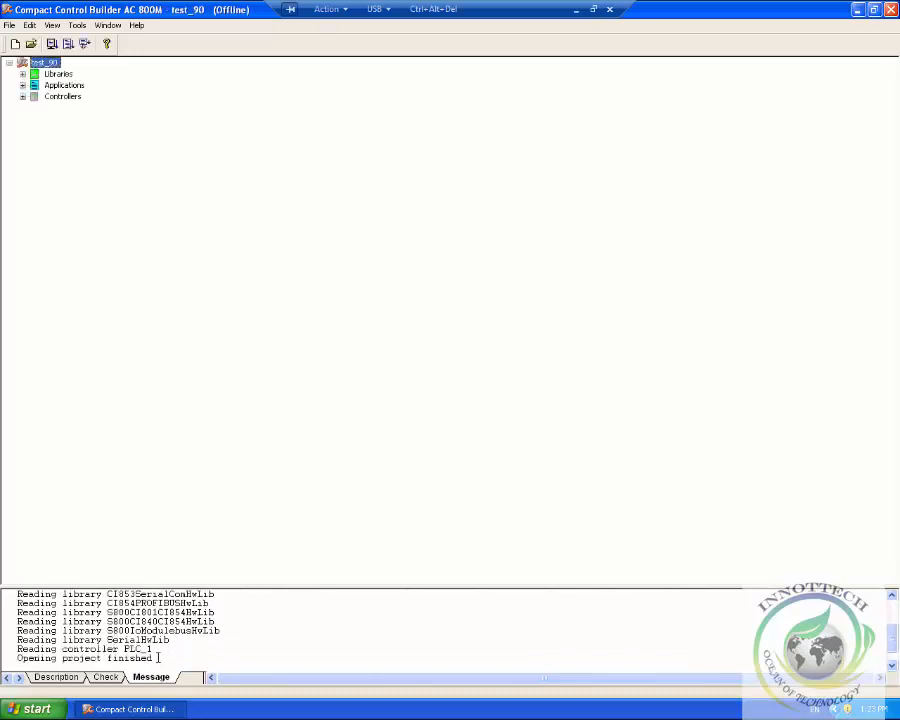
left_click_drag(157, 658, 13, 649)
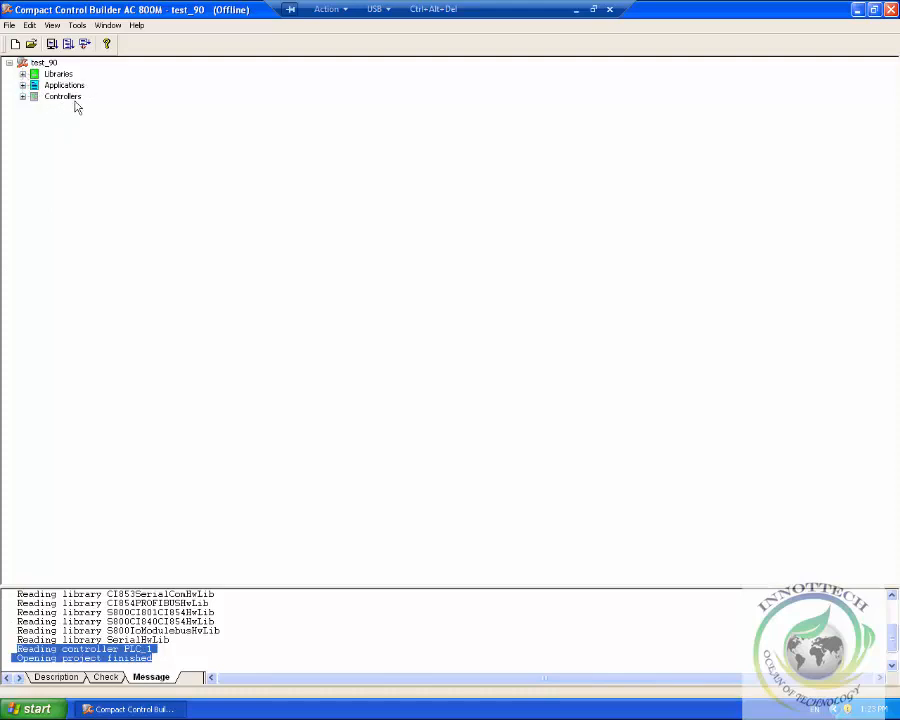
Expand the project's Libraries and look at the main folders of System, BasicLib and IconLib.
left_click(22, 74)
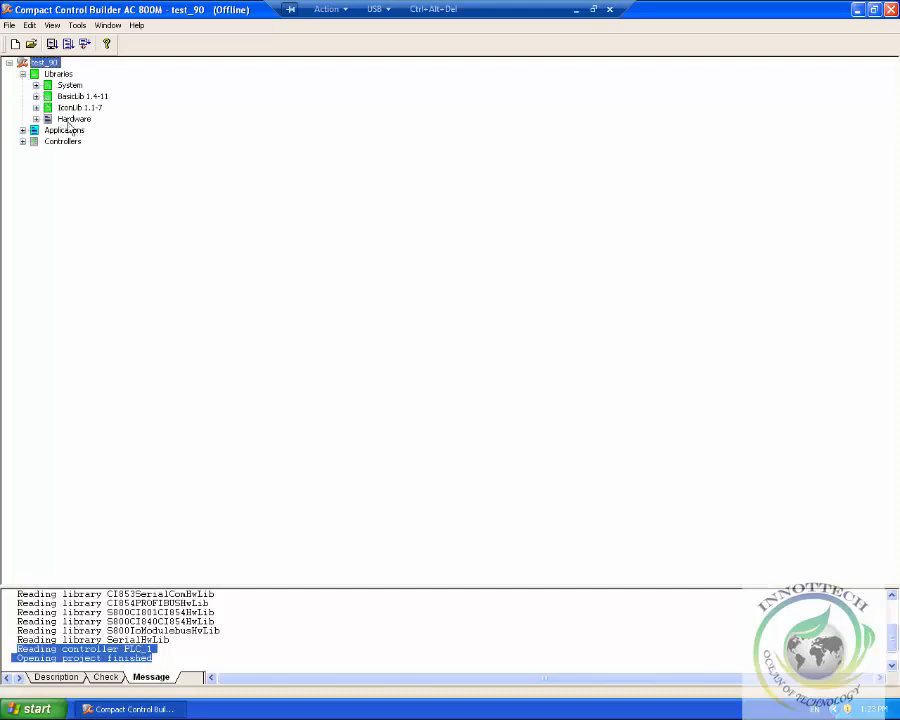
left_click(36, 85)
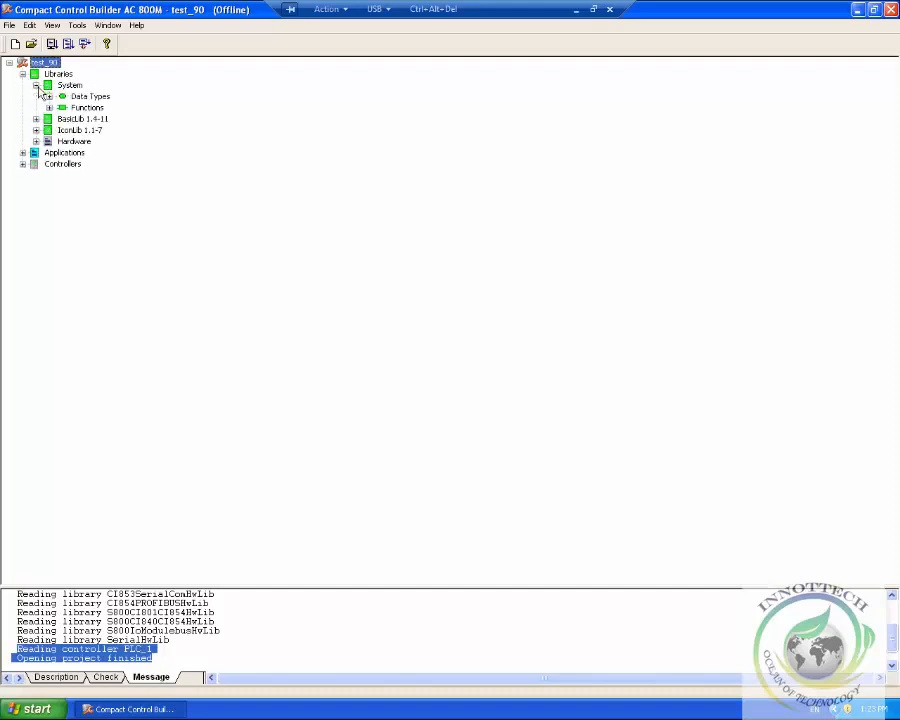
left_click(36, 85)
left_click(36, 85)
left_click(36, 119)
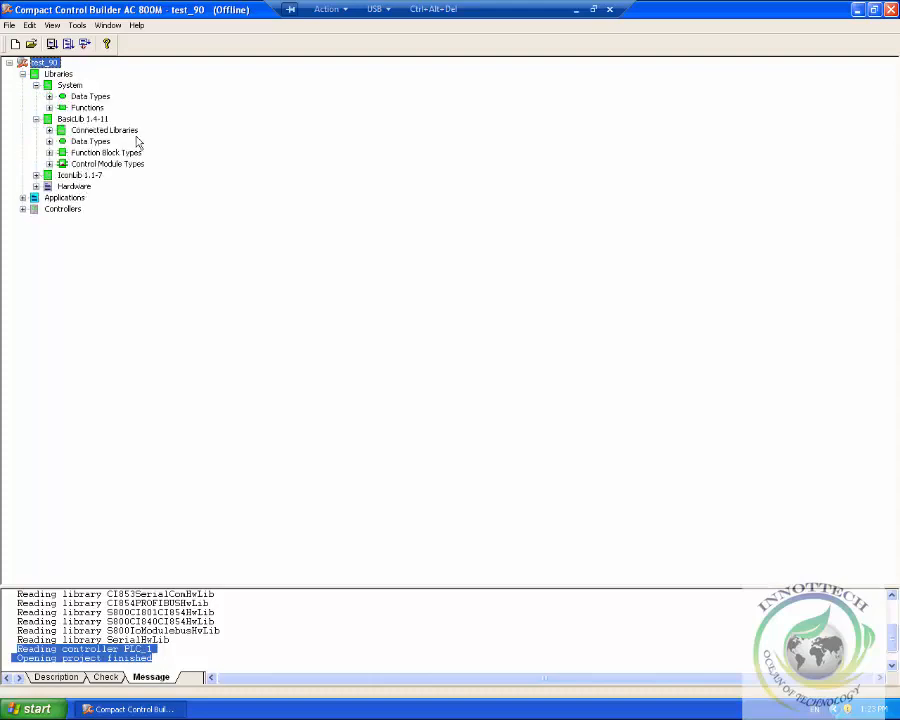
left_click(36, 175)
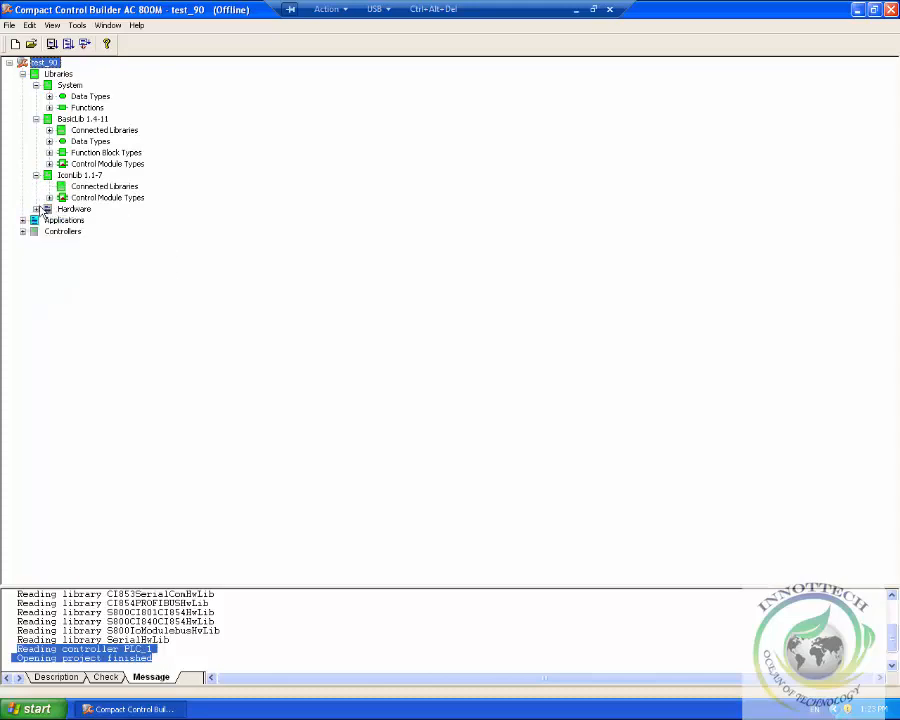
Examine the hardware types in BasicHwLib and CI853SerialComHwLib, then collapse the Hardware libraries.
left_click(36, 209)
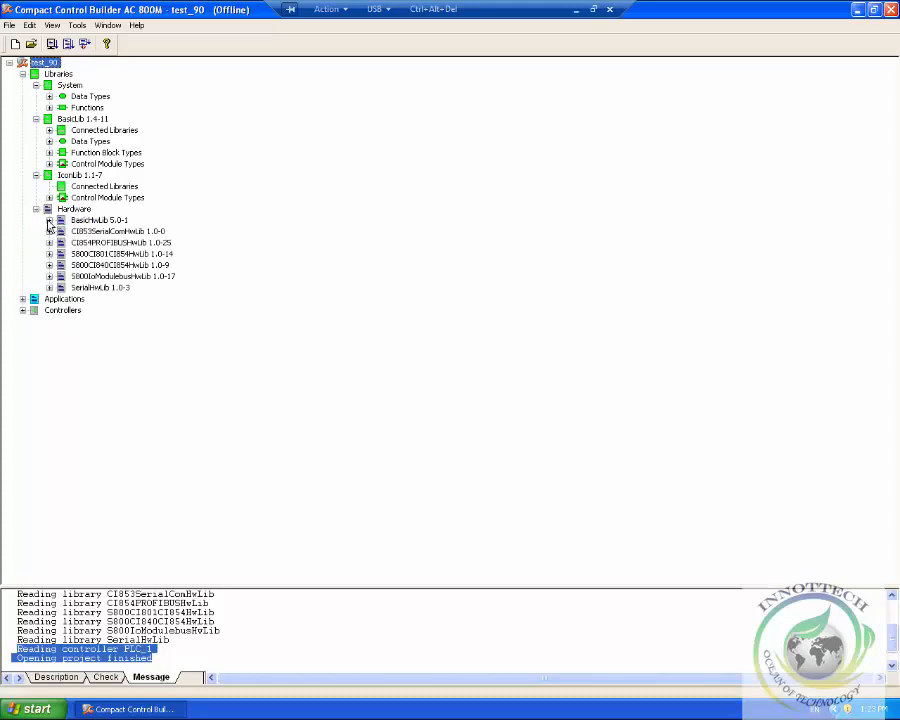
left_click(49, 220)
left_click(62, 231)
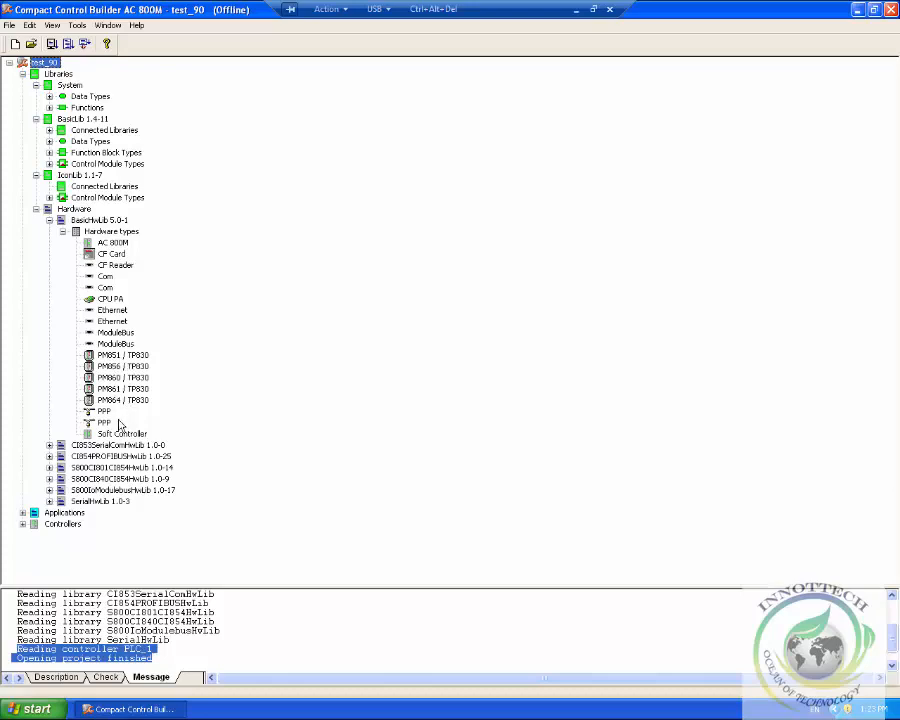
left_click(50, 445)
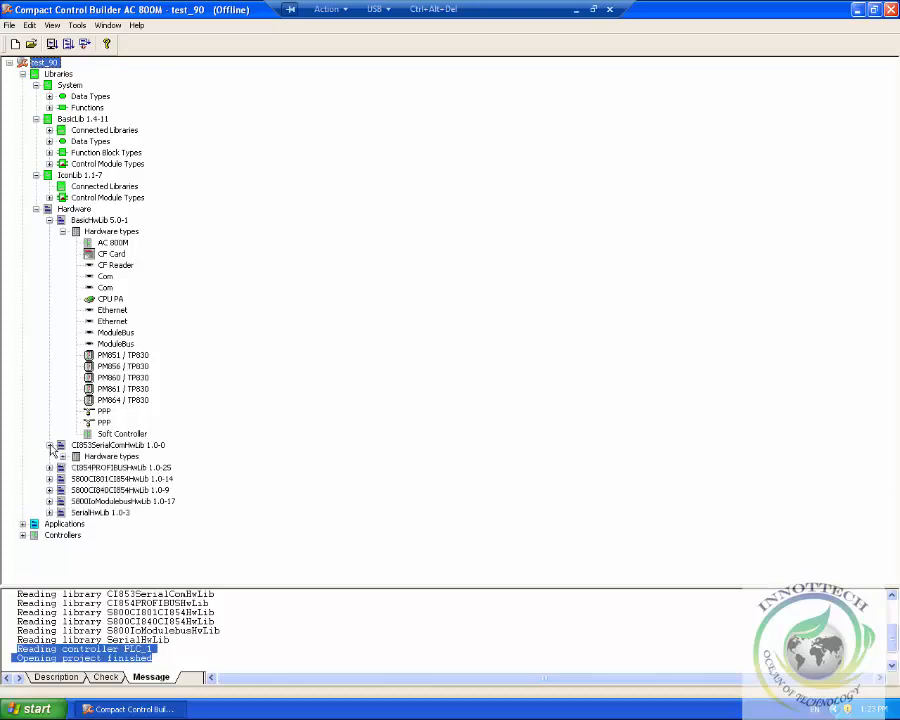
left_click(50, 446)
left_click(50, 445)
left_click(63, 456)
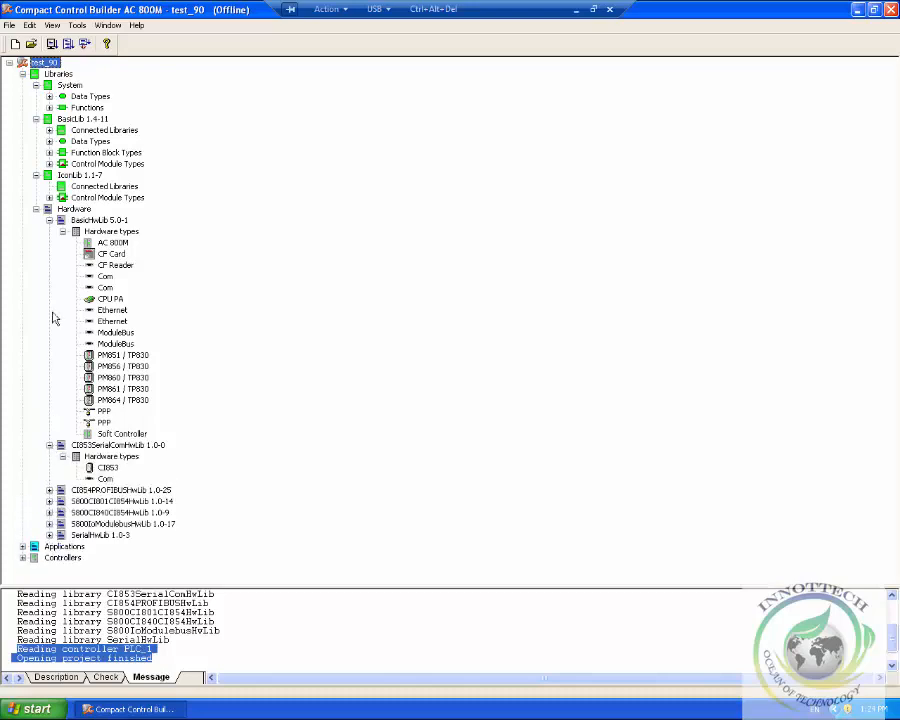
left_click(36, 209)
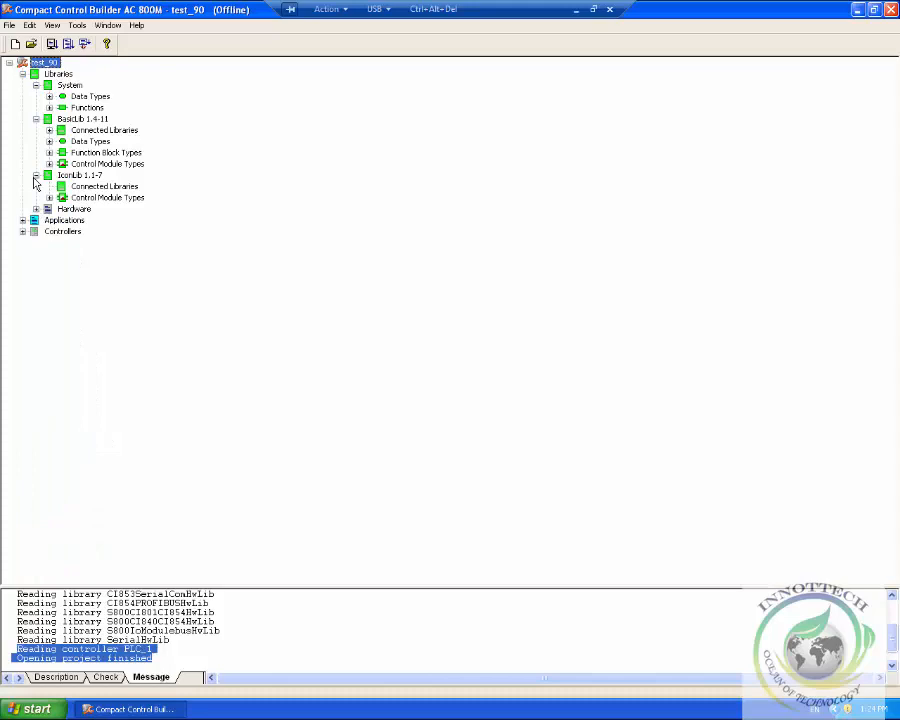
Review the data types and functions of the System library, collapsing each list after viewing.
left_click(49, 96)
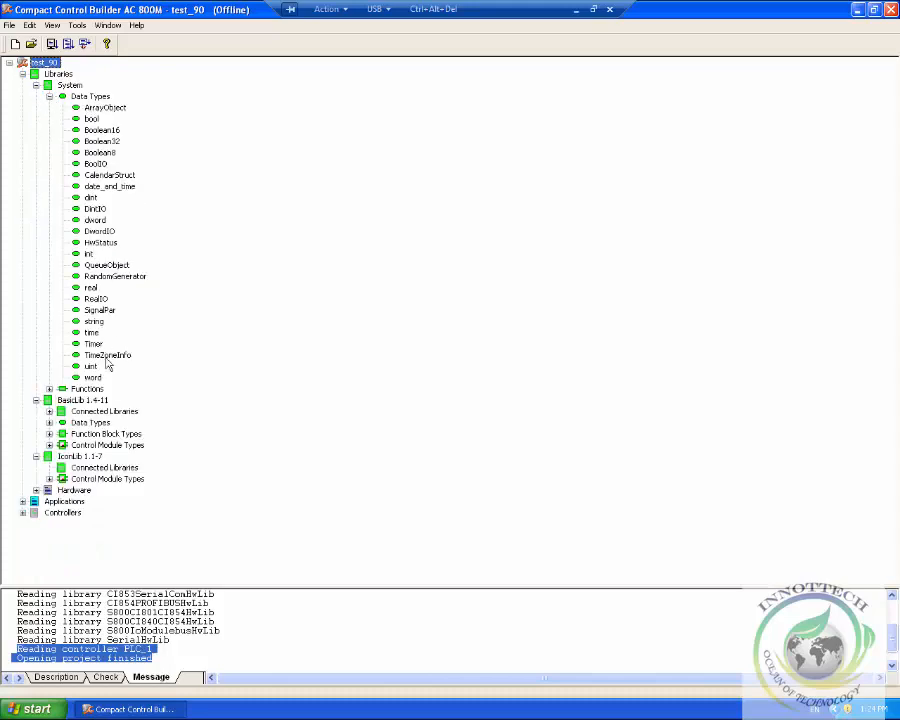
left_click(49, 96)
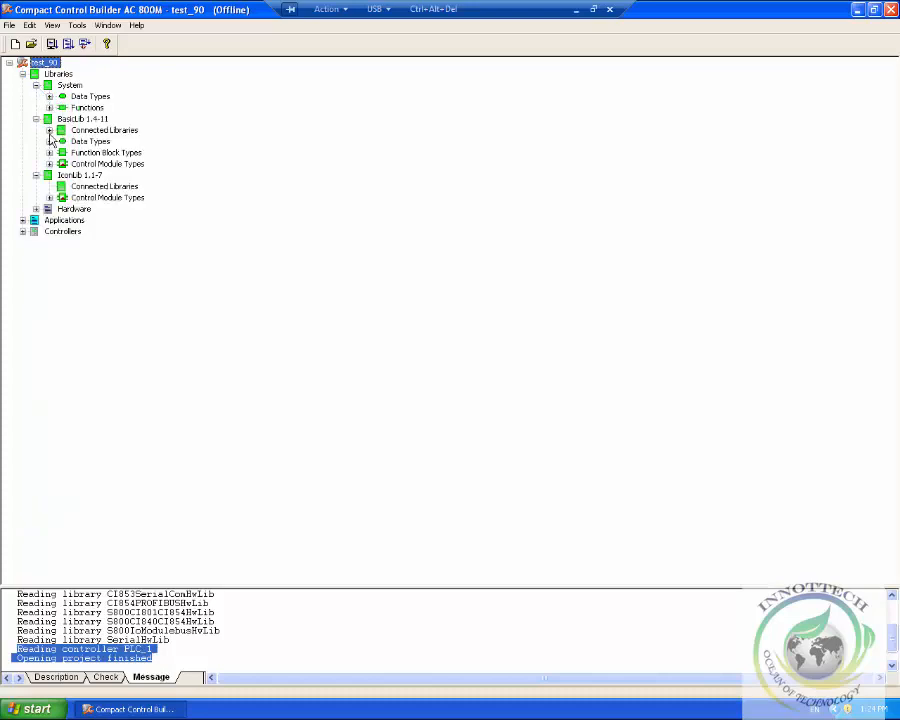
left_click(49, 107)
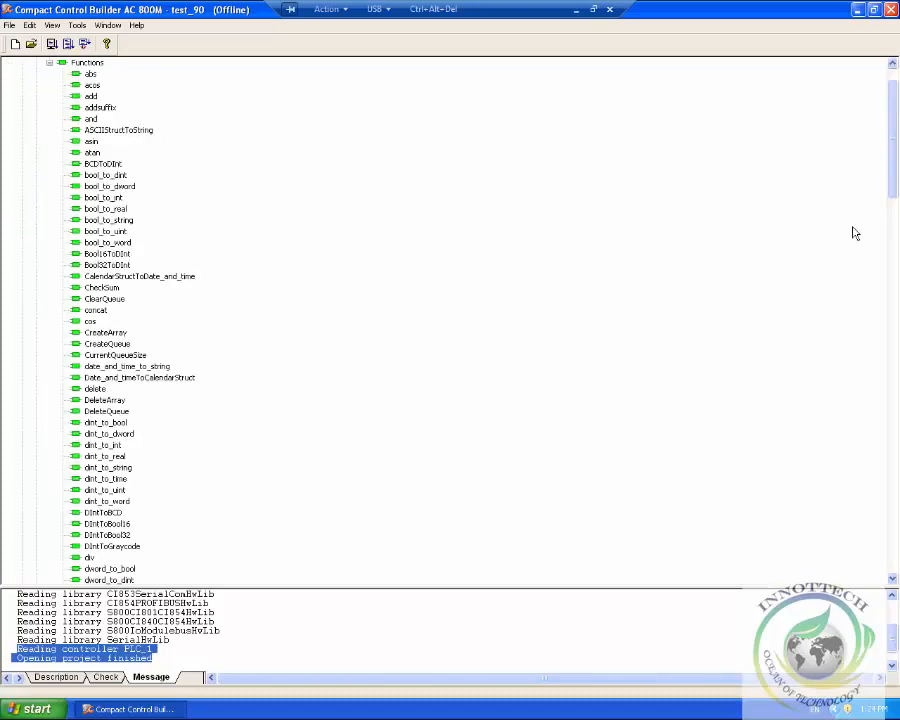
left_click_drag(891, 195, 868, 157)
left_click(49, 107)
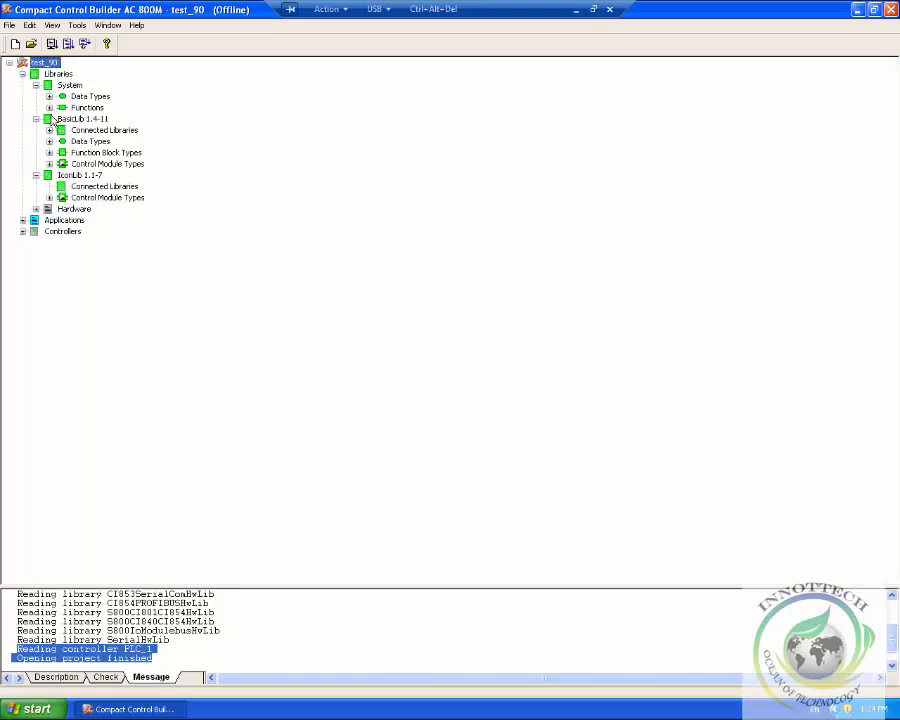
Review BasicLib's connected libraries, data types, function block types and control module types, collapsing each list after viewing.
left_click(49, 130)
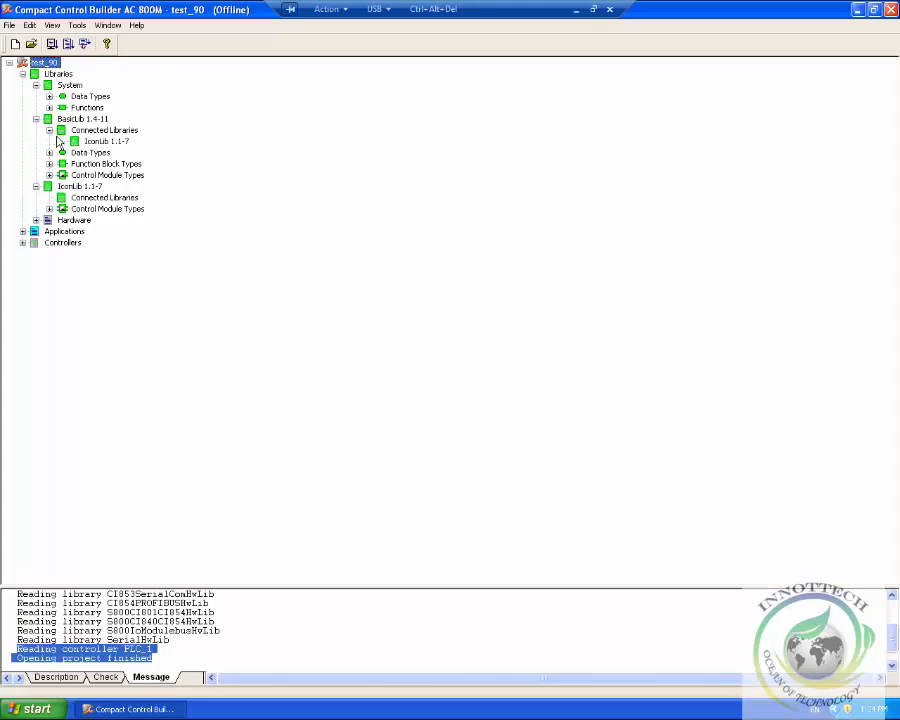
left_click(49, 130)
left_click(50, 141)
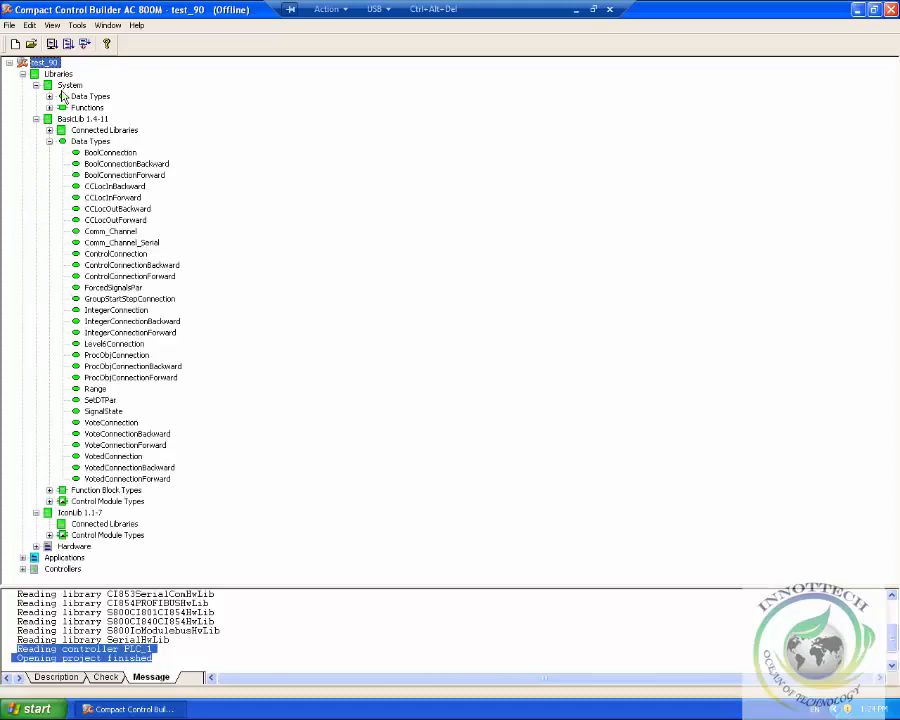
left_click(50, 142)
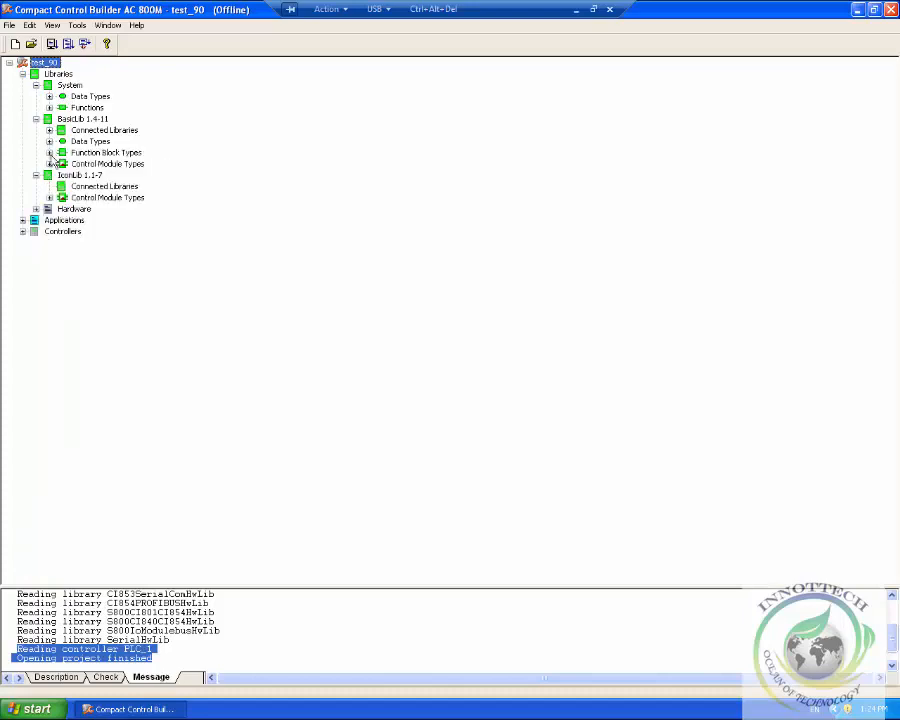
left_click(49, 152)
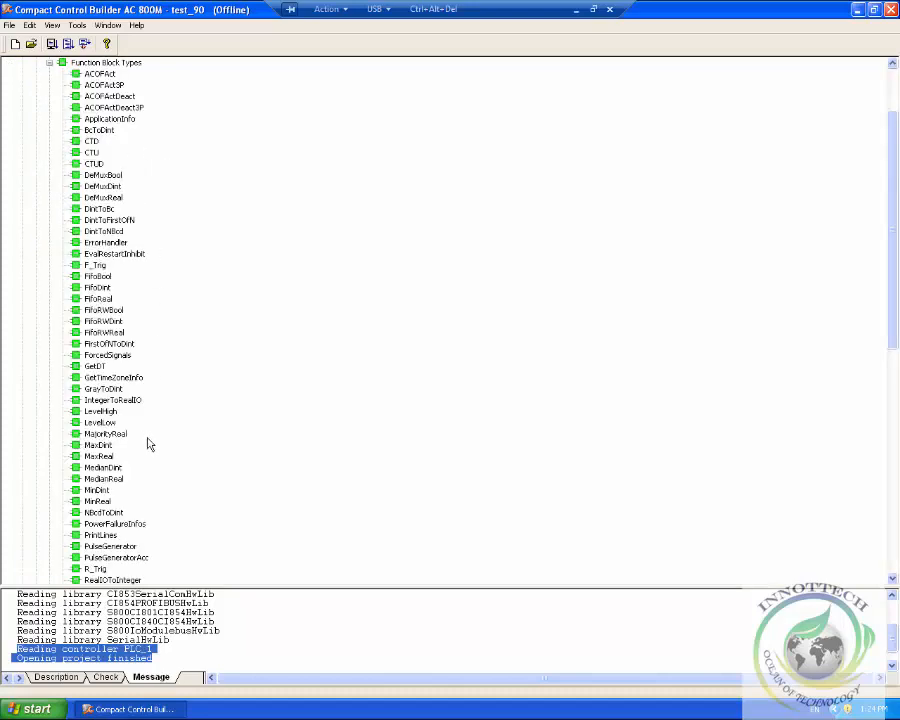
left_click_drag(890, 308, 886, 262)
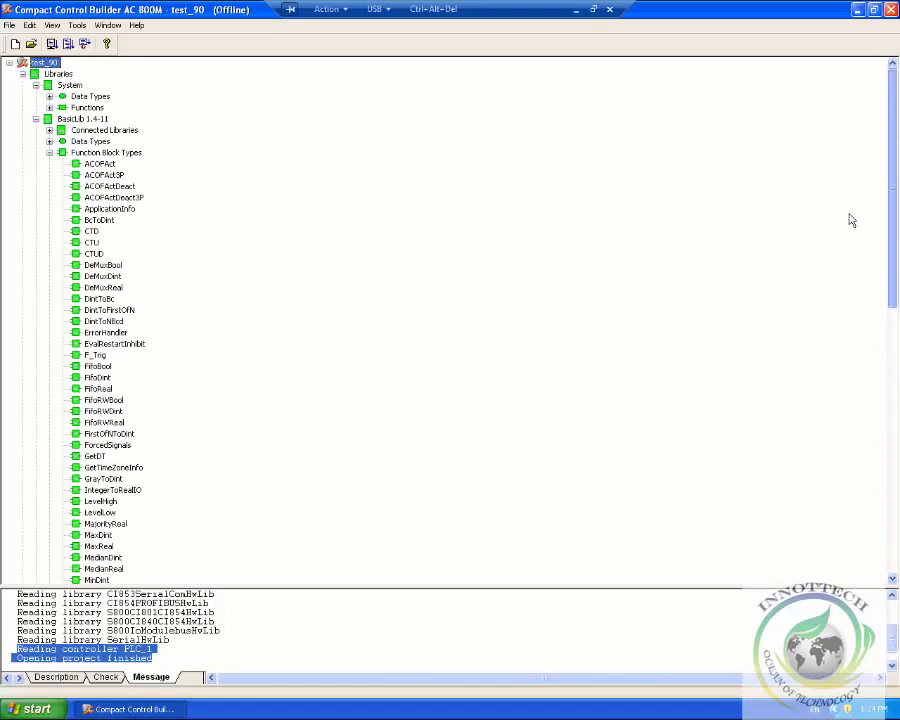
left_click(49, 153)
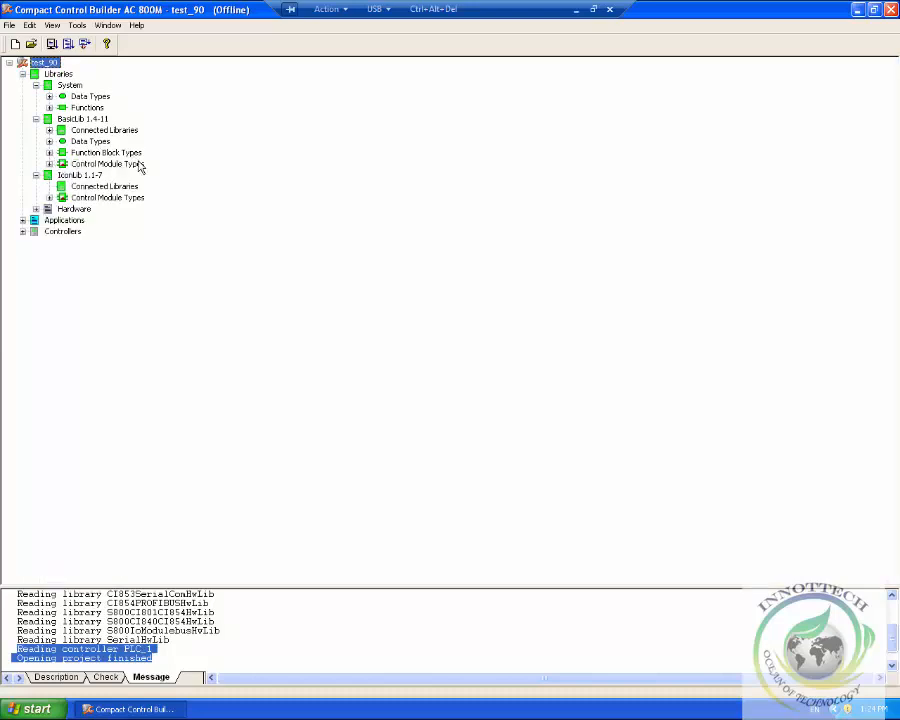
left_click(49, 164)
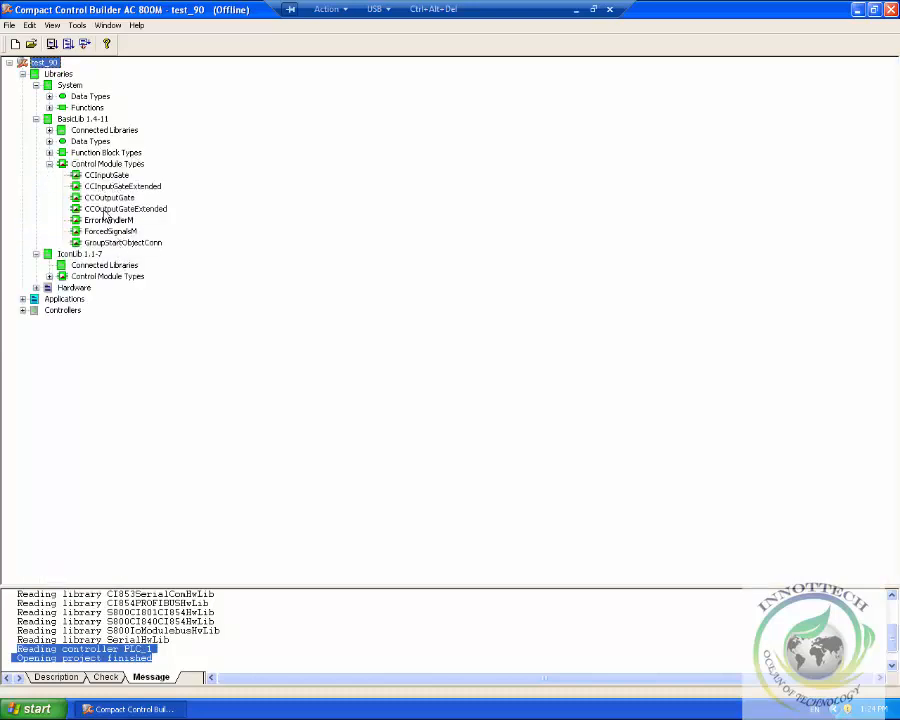
left_click(49, 164)
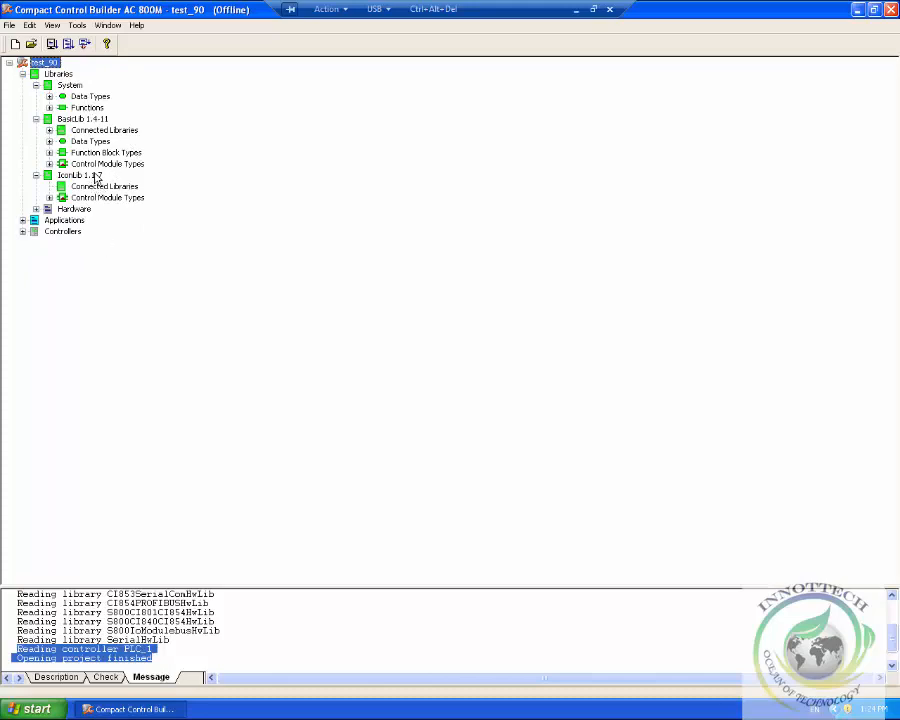
Expand Application_1 and inspect its programs, including the function blocks inside Program3, then collapse the Programs folder.
left_click(23, 220)
left_click(35, 231)
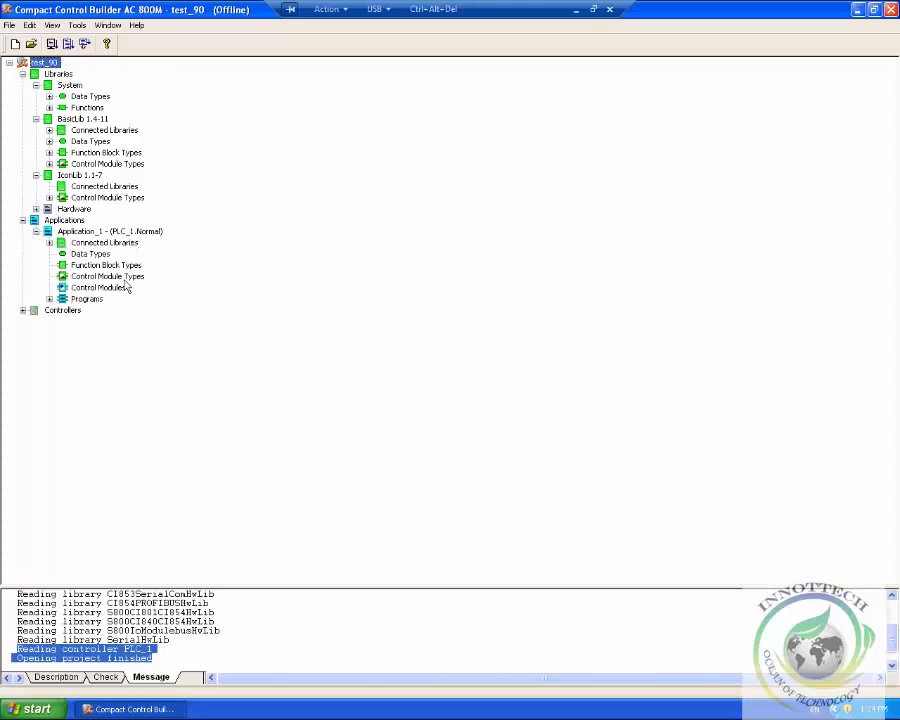
left_click(49, 299)
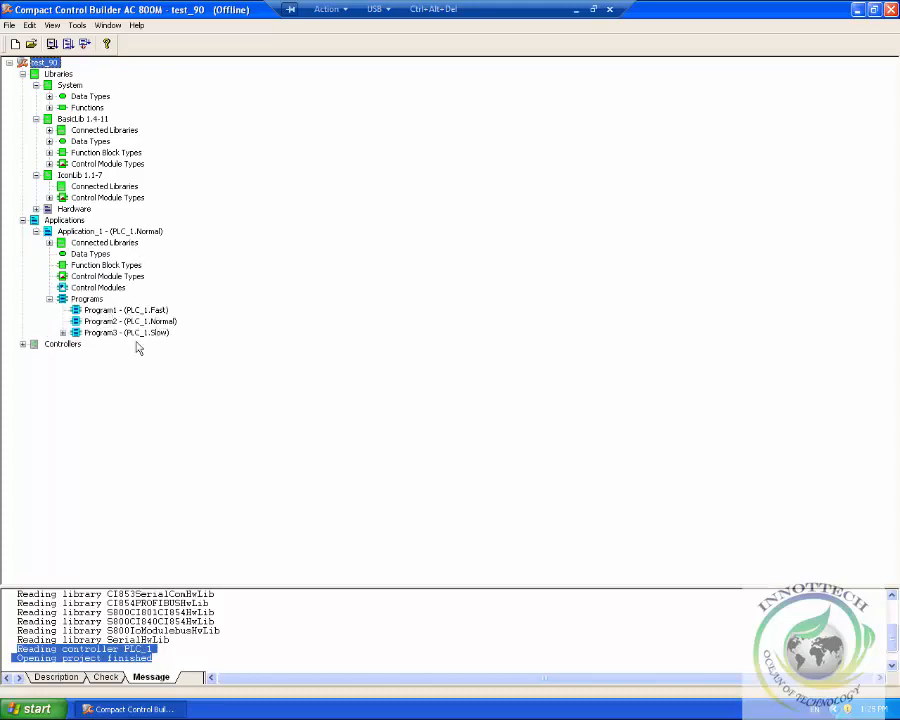
left_click(62, 333)
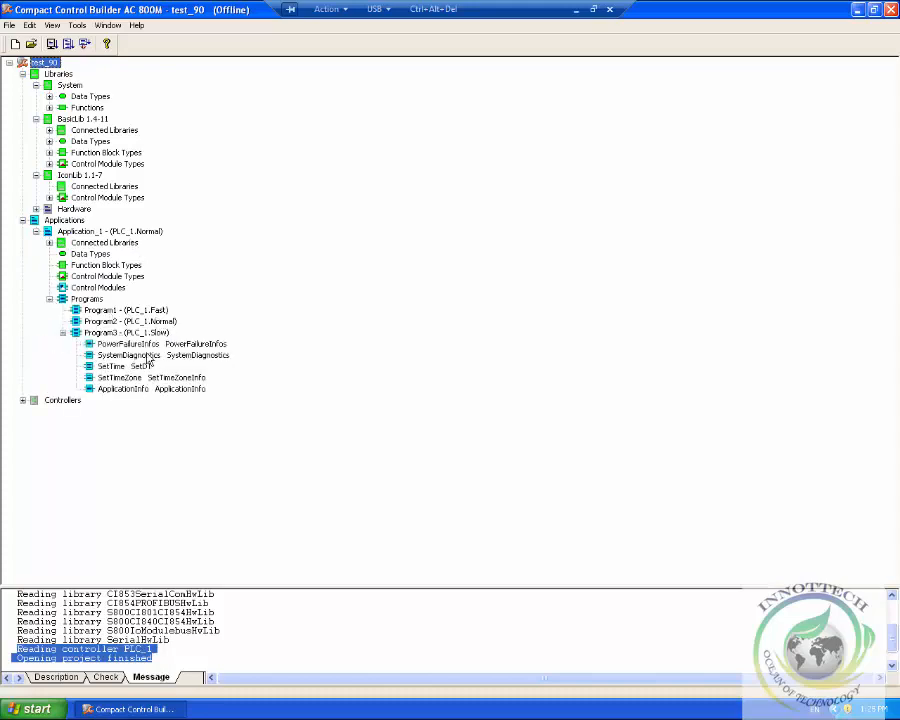
left_click(49, 300)
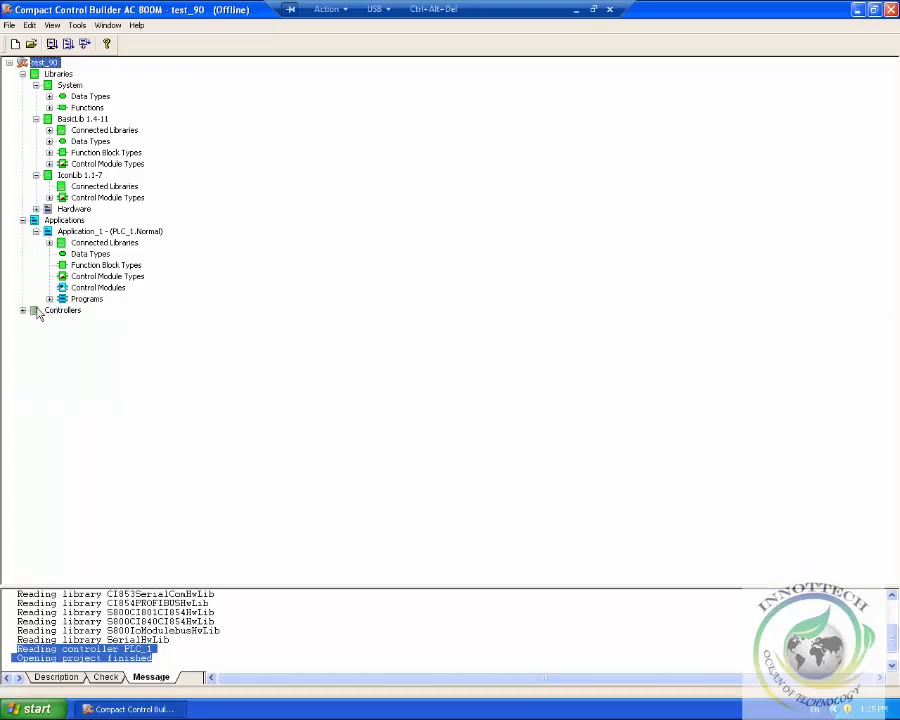
Expand PLC_1's connected applications, connected libraries, hardware and tasks under Controllers, then collapse the project's Libraries and Applications folders.
left_click(23, 311)
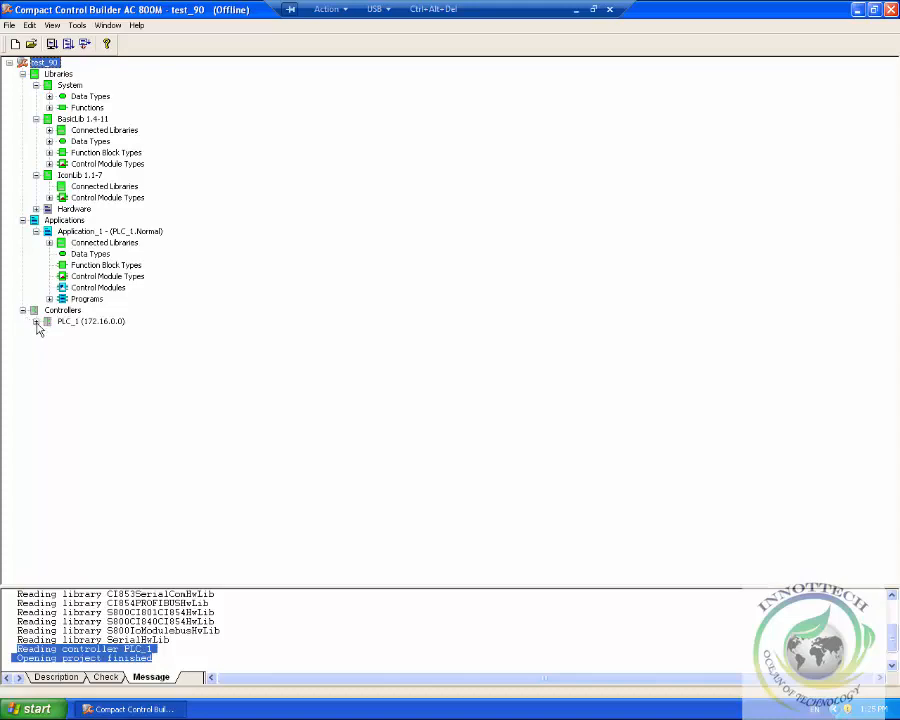
left_click(35, 322)
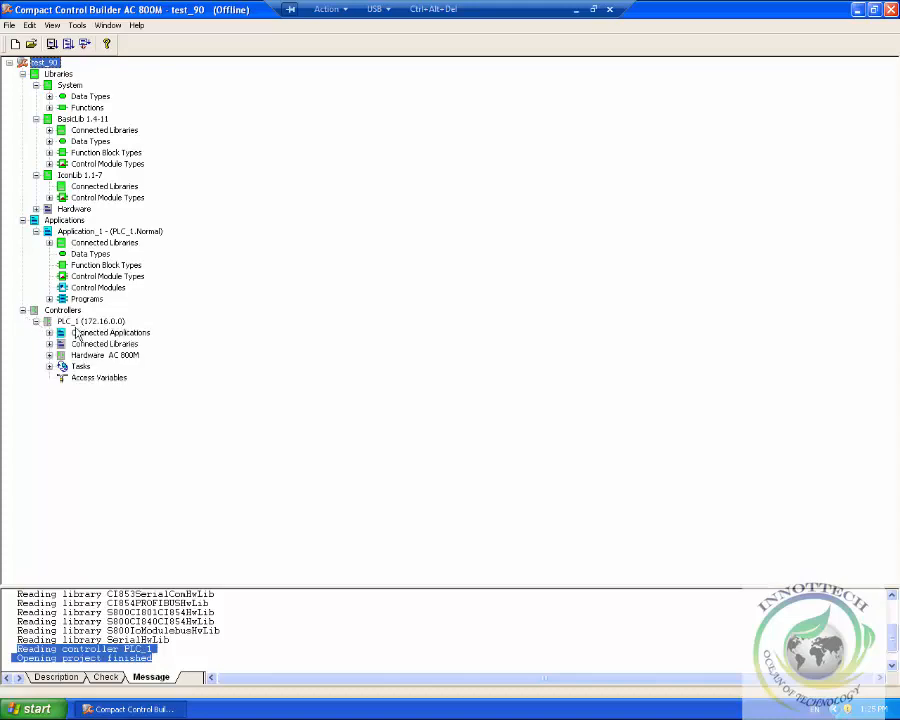
left_click(90, 322)
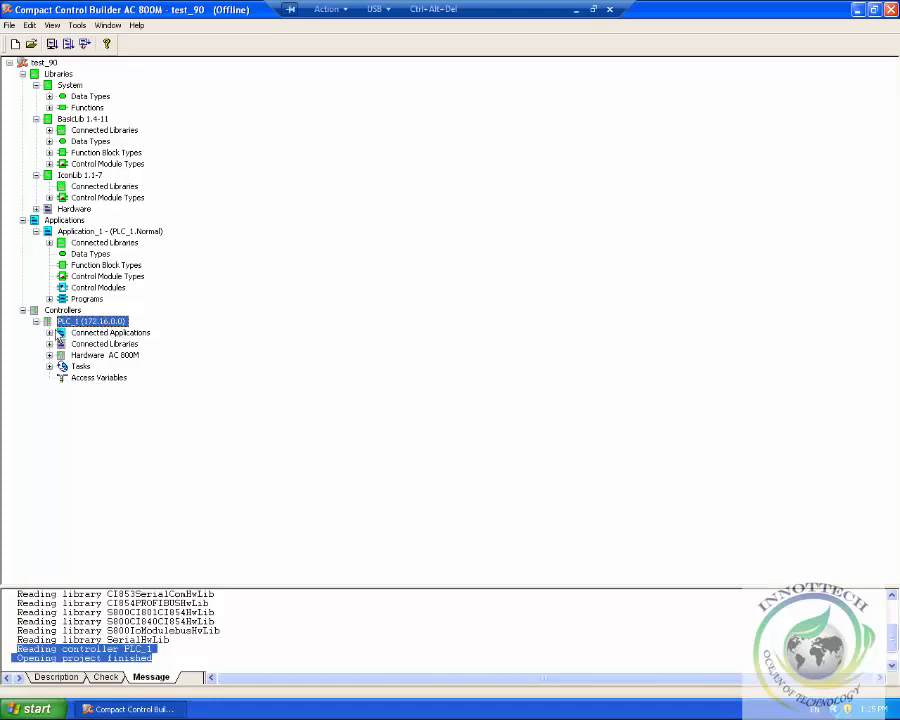
left_click(50, 333)
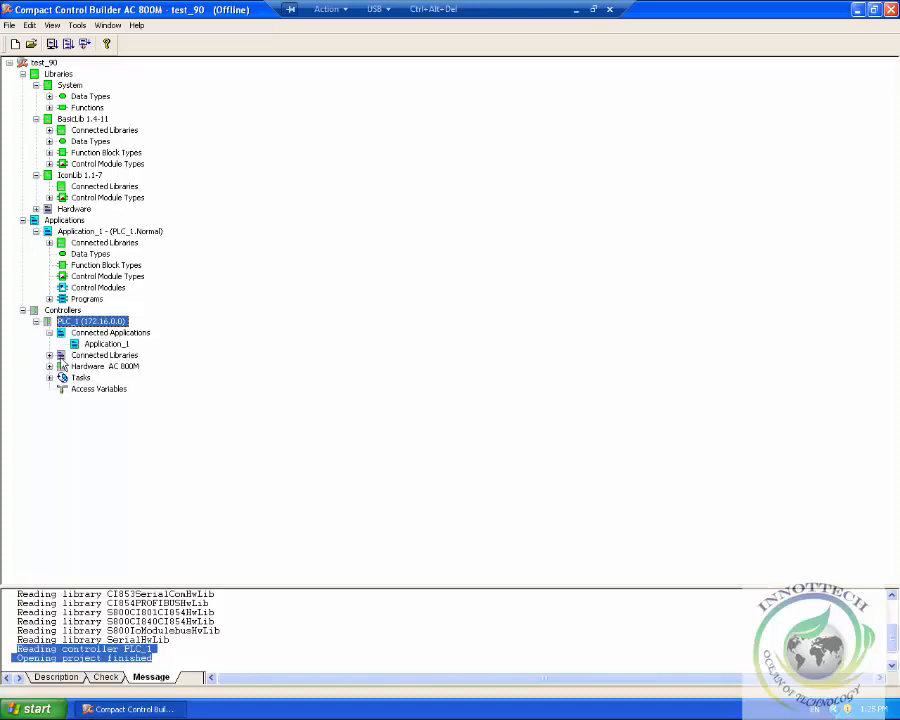
left_click(50, 355)
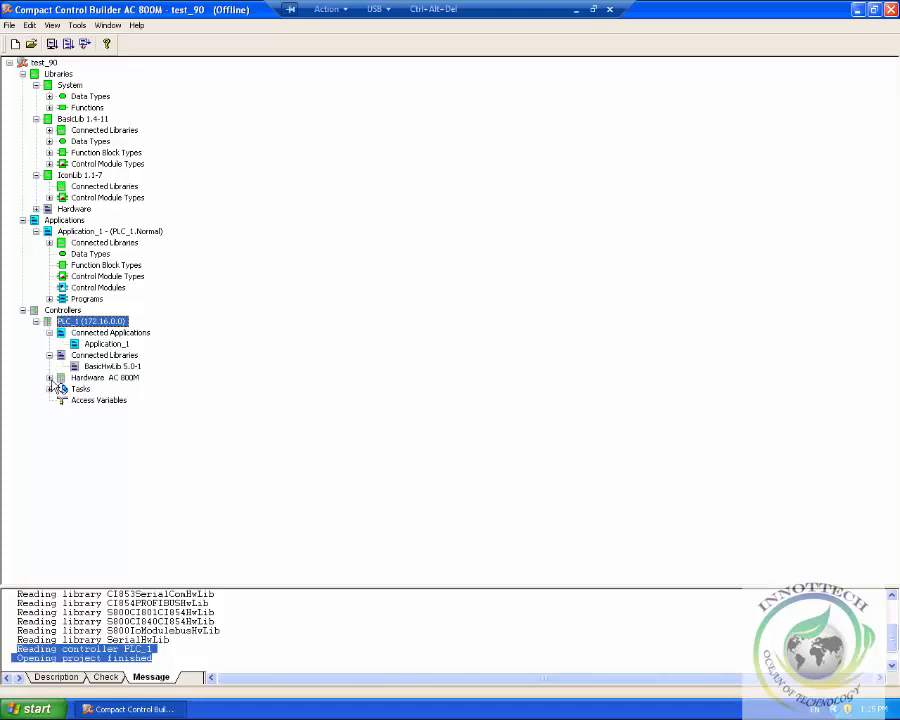
left_click(50, 378)
left_click(63, 389)
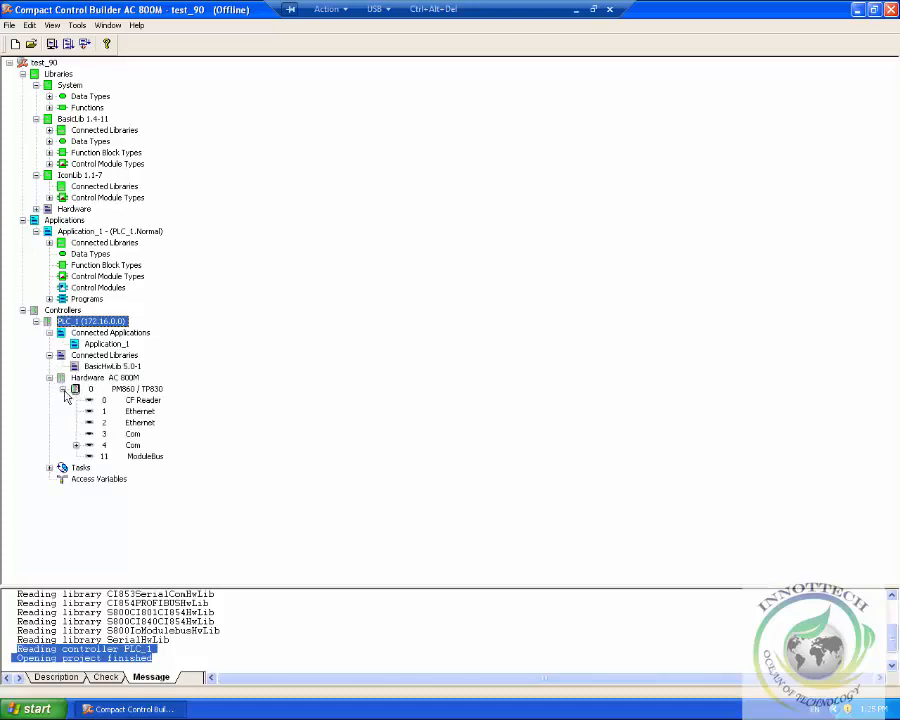
left_click(50, 467)
left_click(23, 74)
left_click(23, 86)
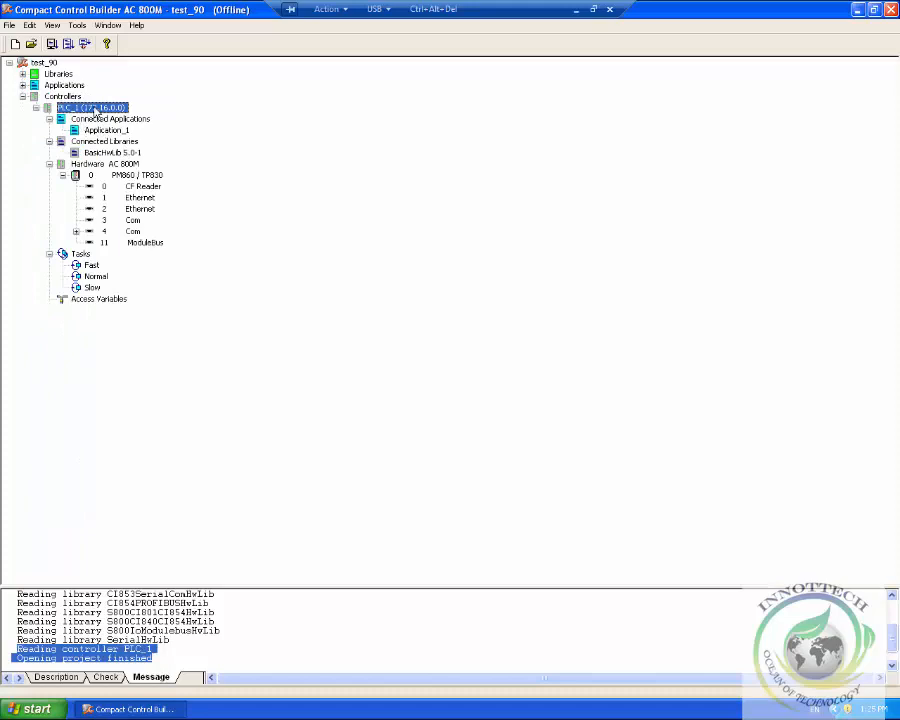
right_click(95, 110)
left_click(13, 109)
right_click(100, 167)
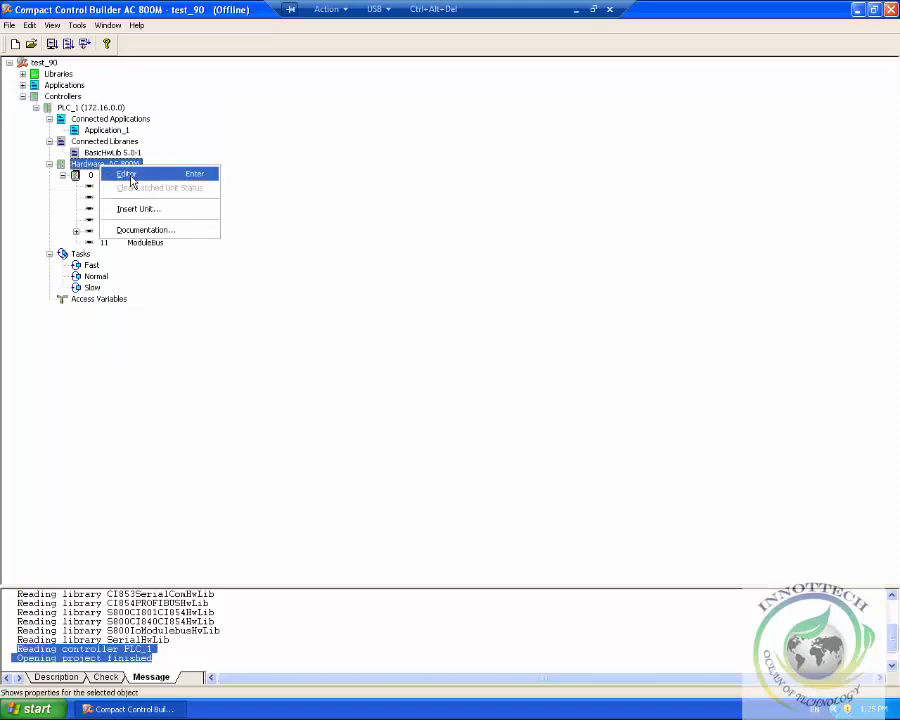
left_click(305, 203)
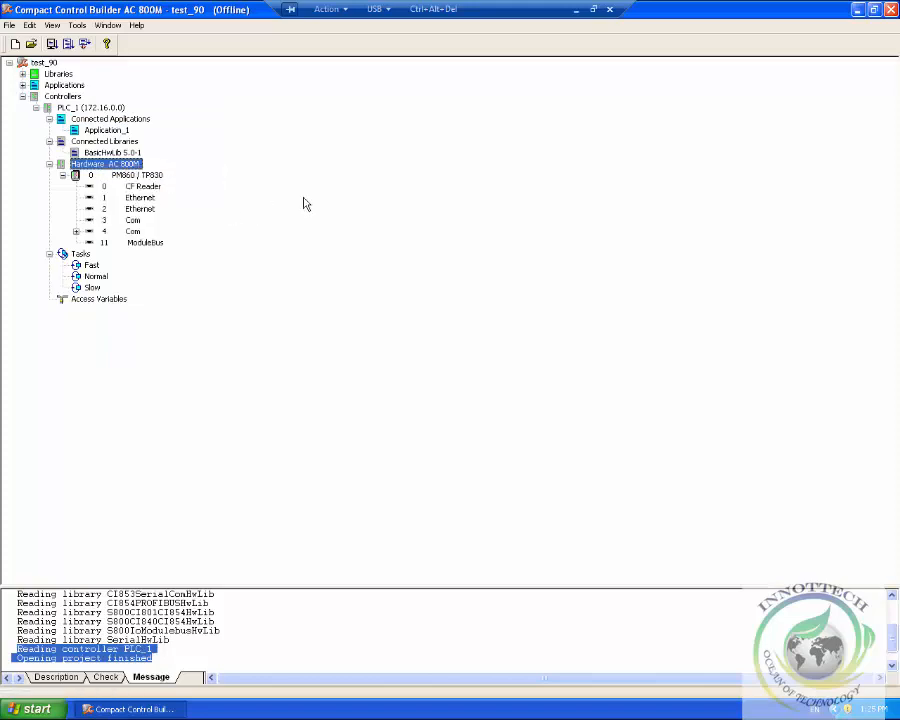
Replace the PM860 / TP830 processor unit in PLC_1's hardware with PM856 / TP830 from BasicHwLib.
right_click(146, 176)
left_click(185, 231)
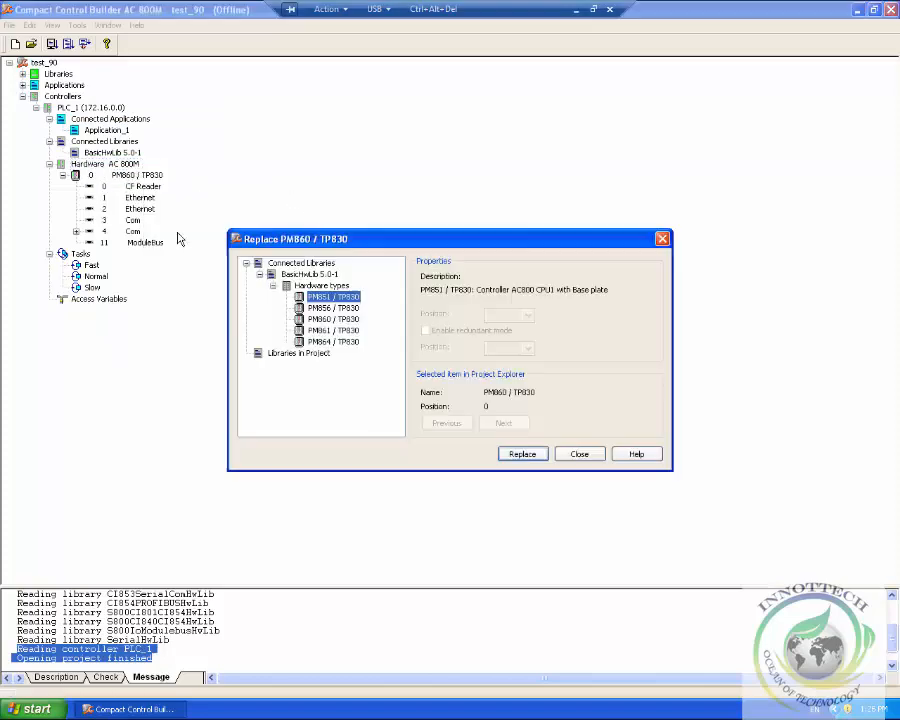
left_click(325, 309)
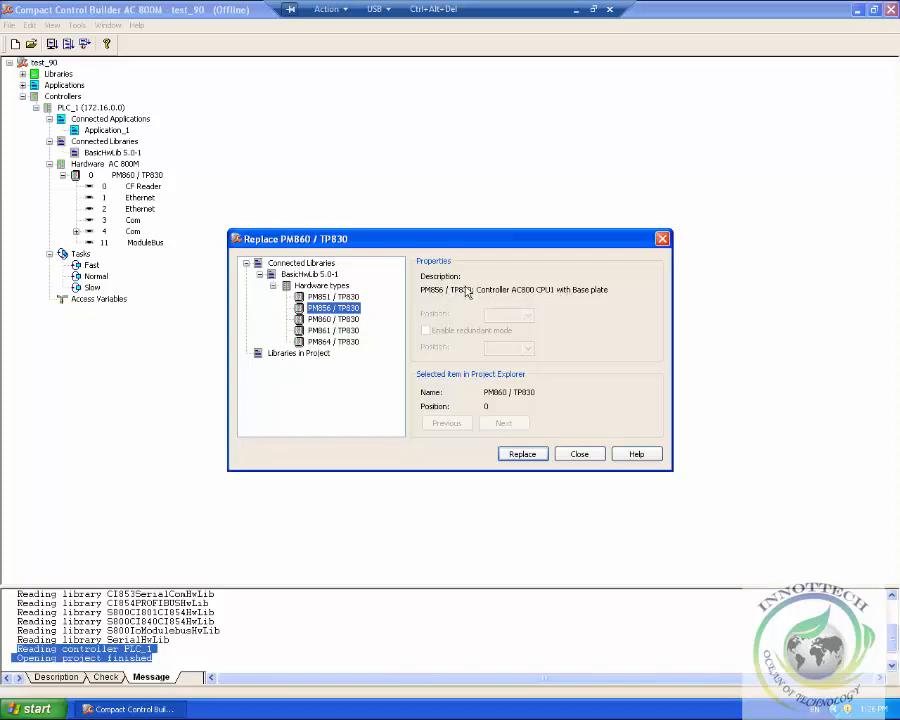
left_click(530, 456)
left_click(418, 376)
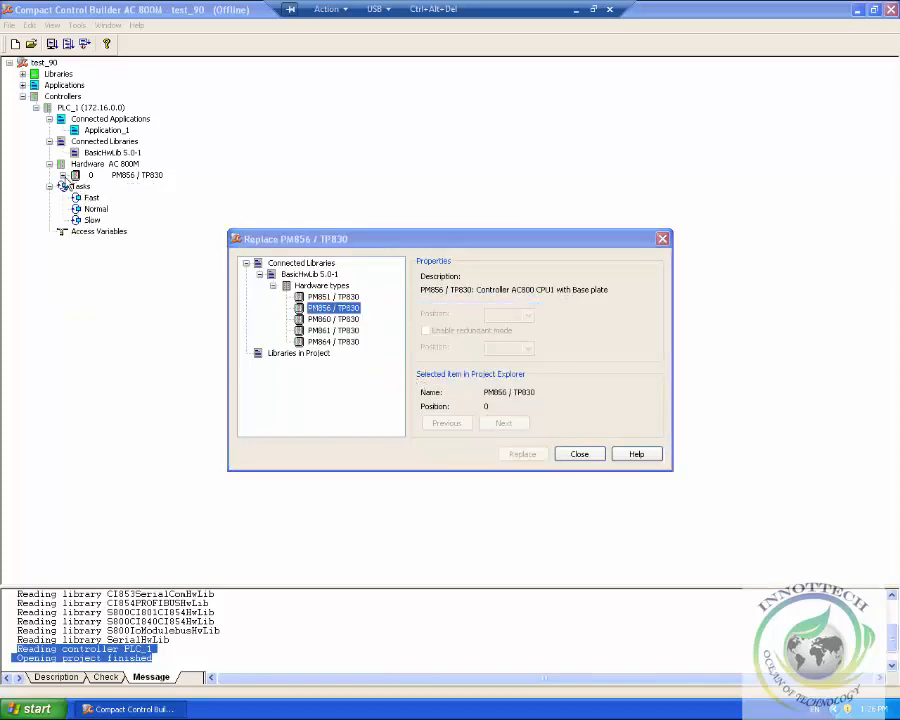
left_click(578, 453)
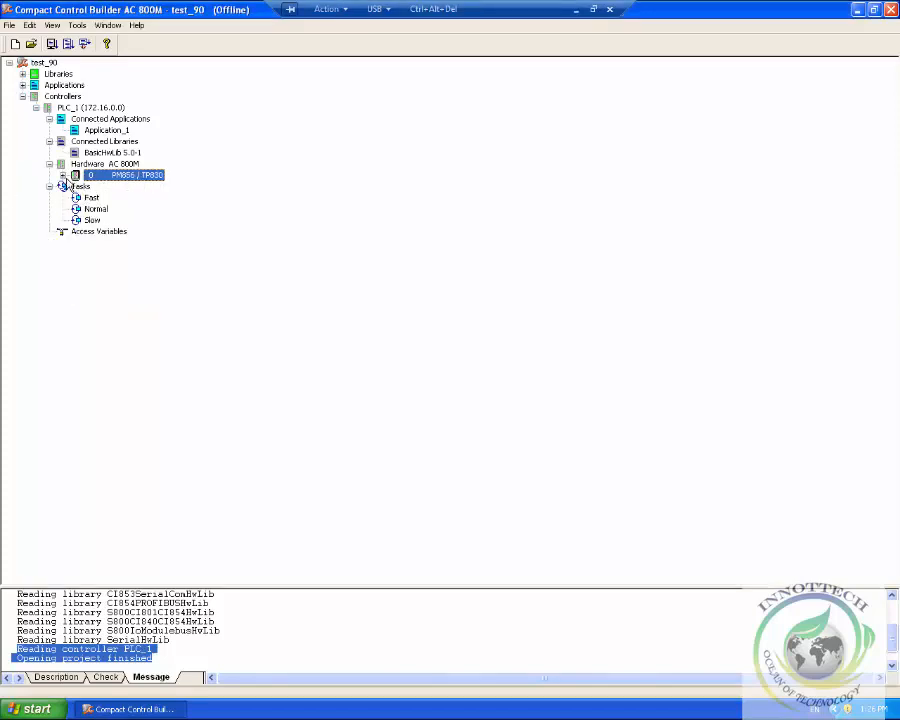
Expand the PM856 / TP830 unit, browse the hardware types offered for its ModuleBus without inserting any, and expand Com 4.
left_click(62, 176)
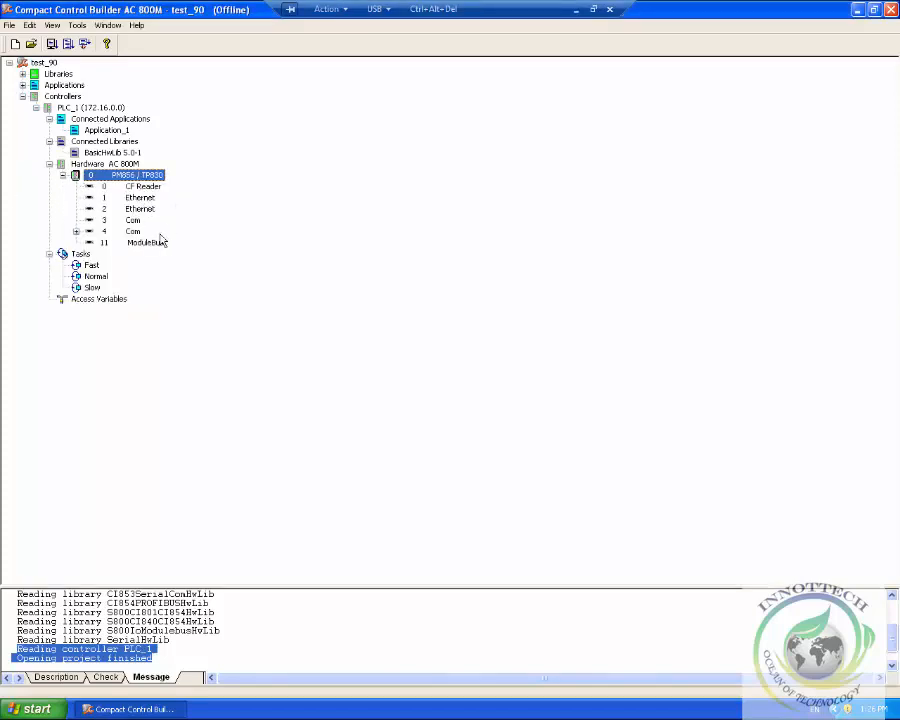
left_click(144, 244)
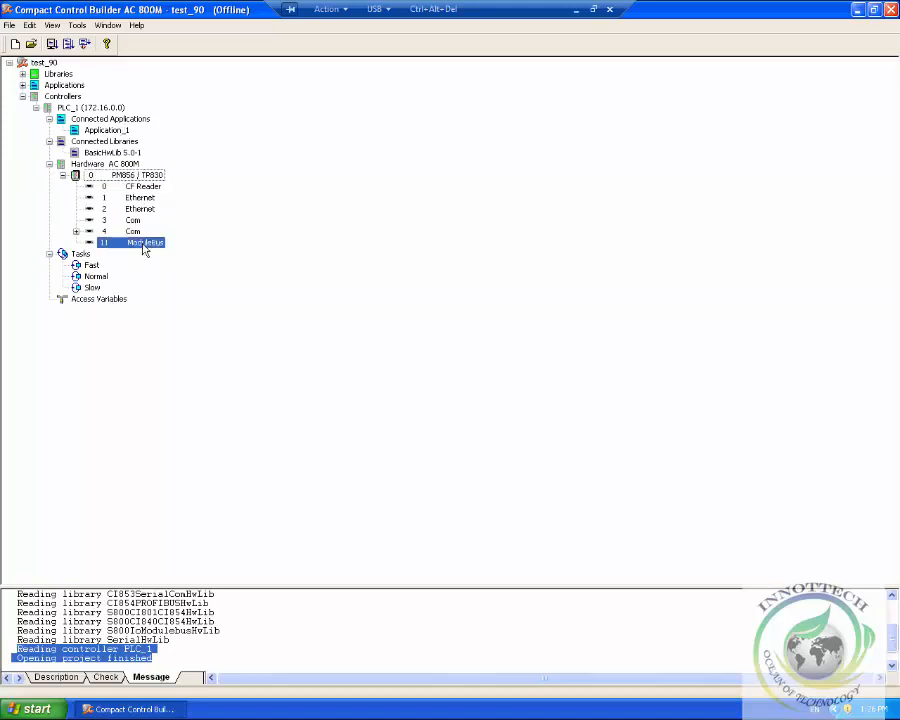
right_click(144, 248)
left_click(179, 285)
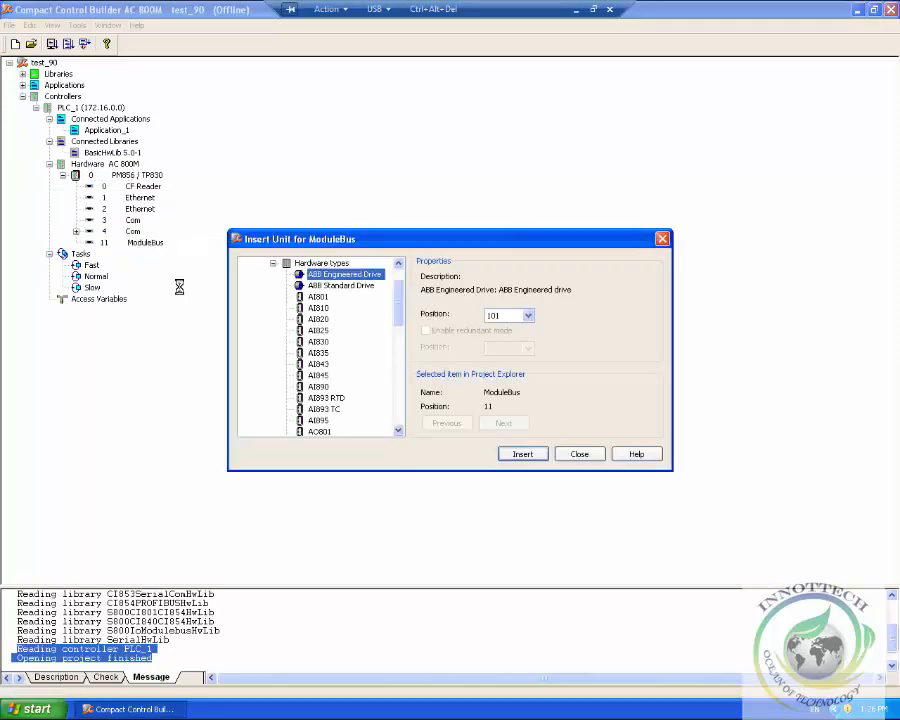
left_click_drag(399, 300, 408, 381)
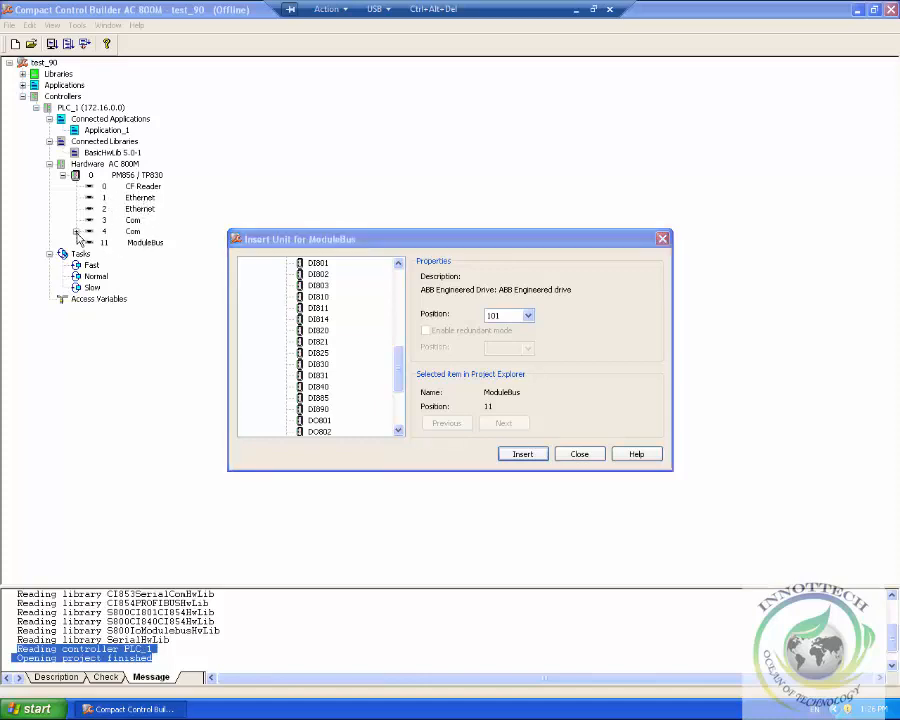
left_click(579, 454)
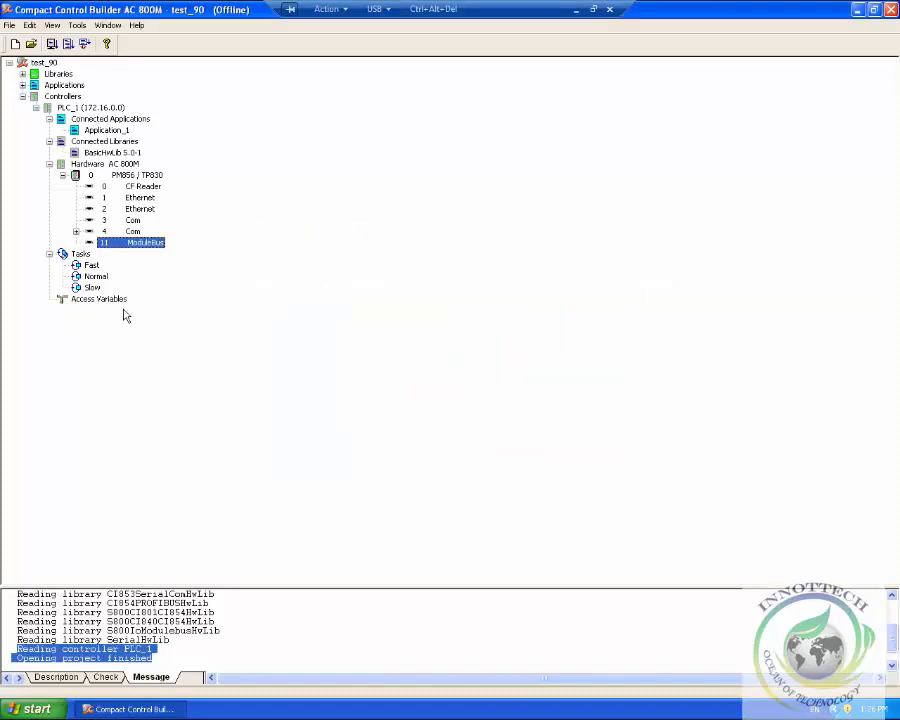
left_click(76, 231)
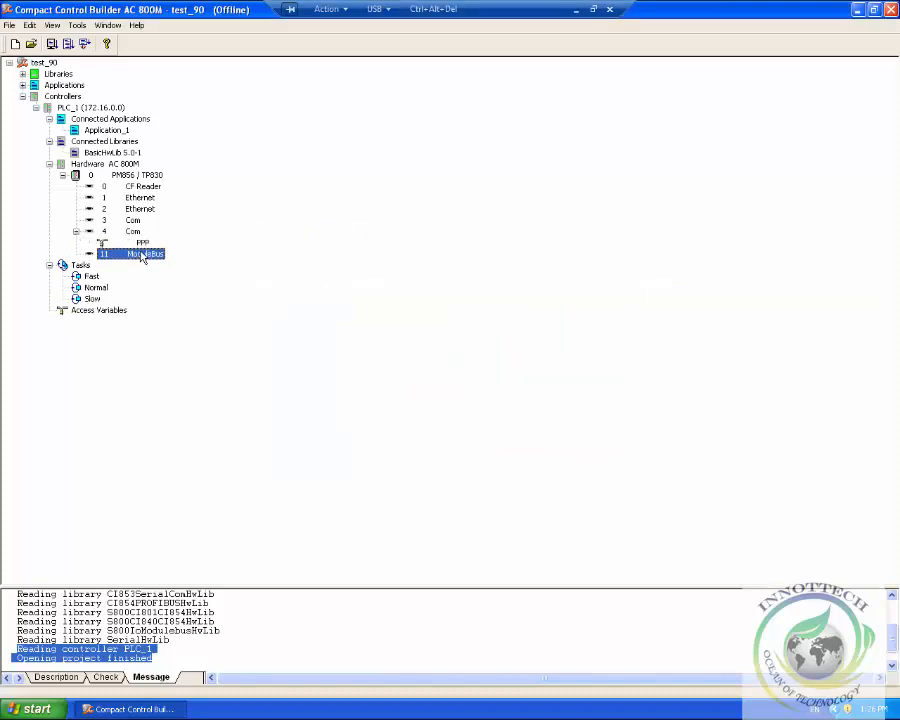
Insert a DI810 digital input module at position 2 of the ModuleBus, connecting its S800IoModulebusHwLib library to the controller.
right_click(143, 257)
left_click(180, 294)
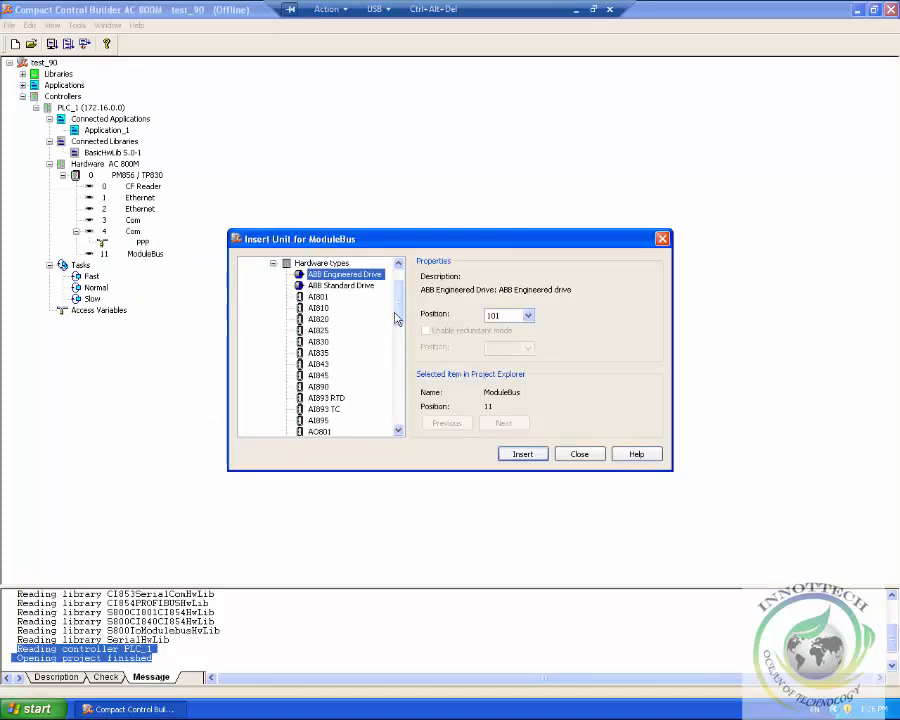
mouse_move(398, 305)
left_mouse_down()
mouse_move(400, 380)
mouse_move(398, 311)
left_mouse_up()
scroll(352, 341, "up", 2)
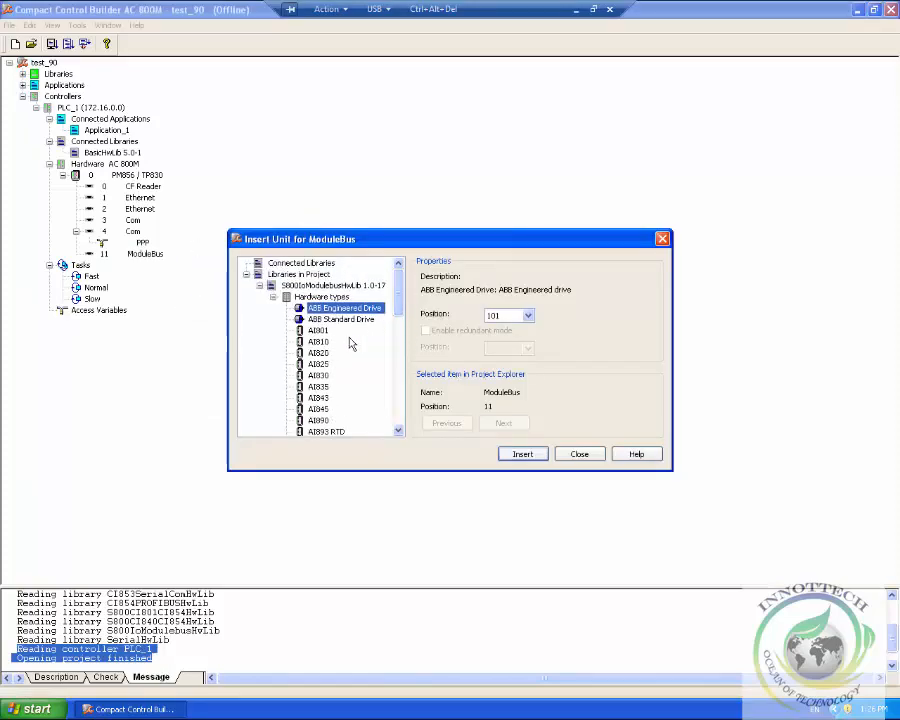
left_click(319, 330)
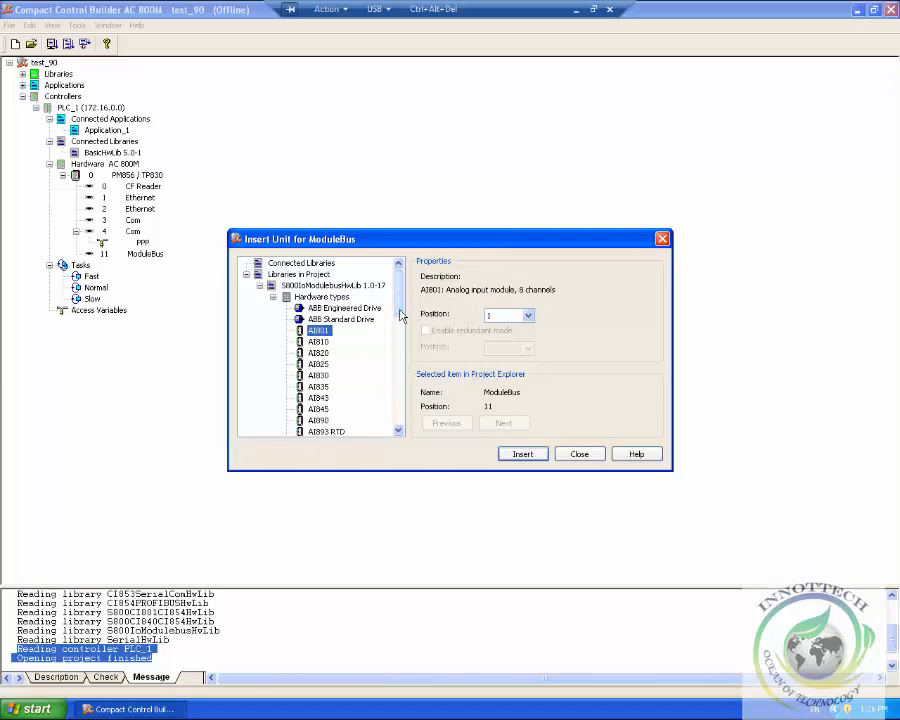
left_click_drag(400, 312, 406, 372)
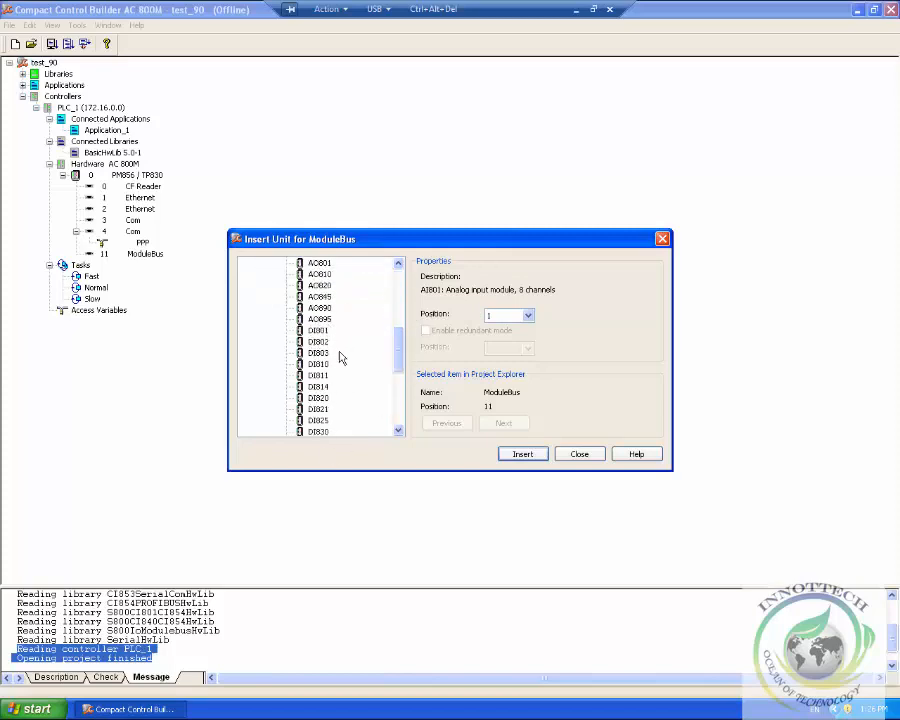
left_click(326, 365)
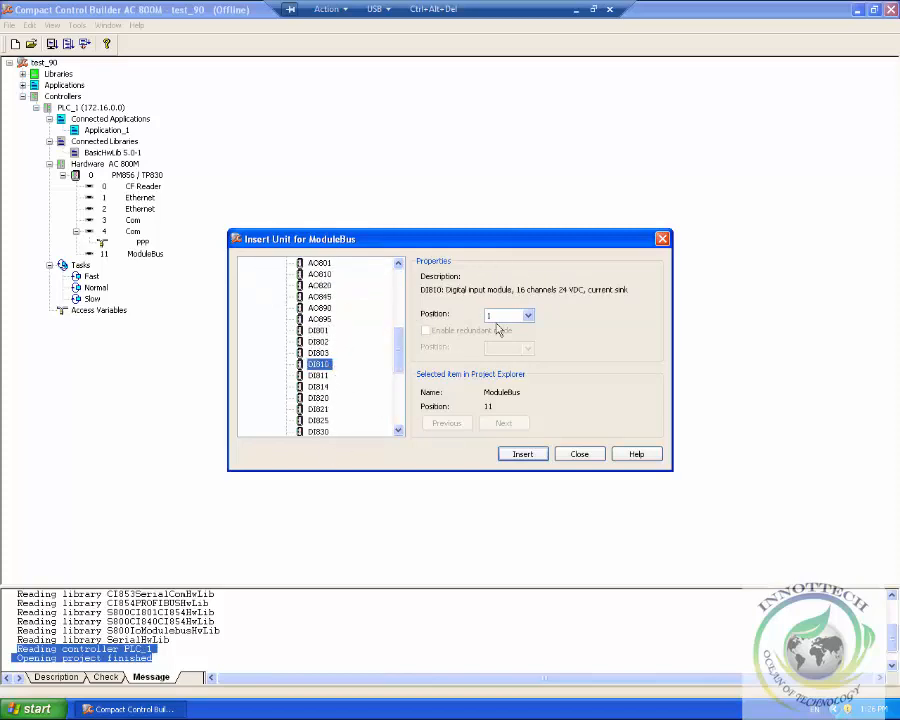
left_click(523, 455)
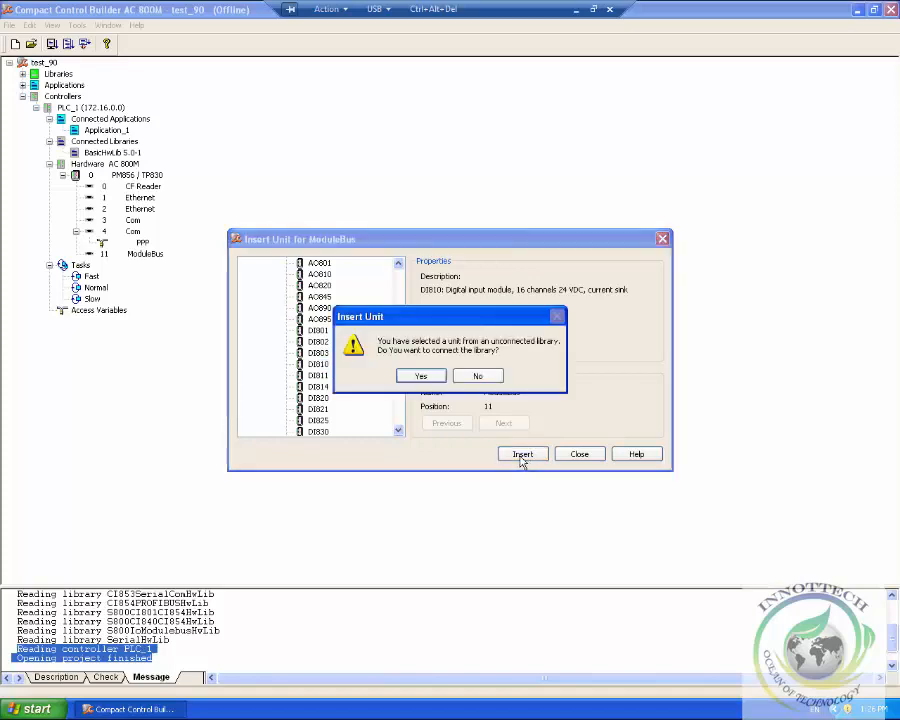
left_click(479, 373)
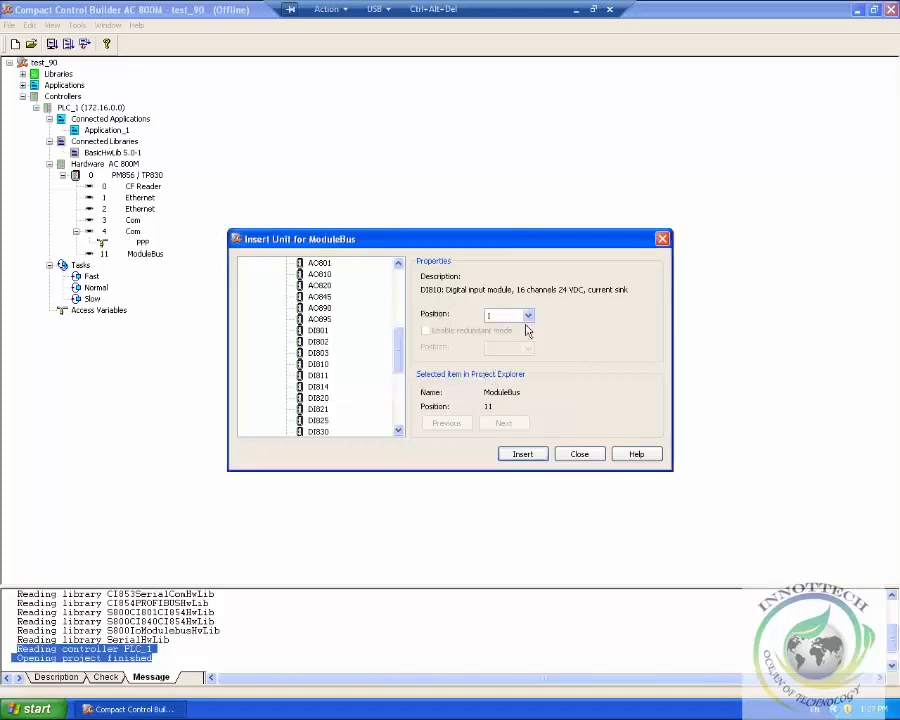
left_click(526, 316)
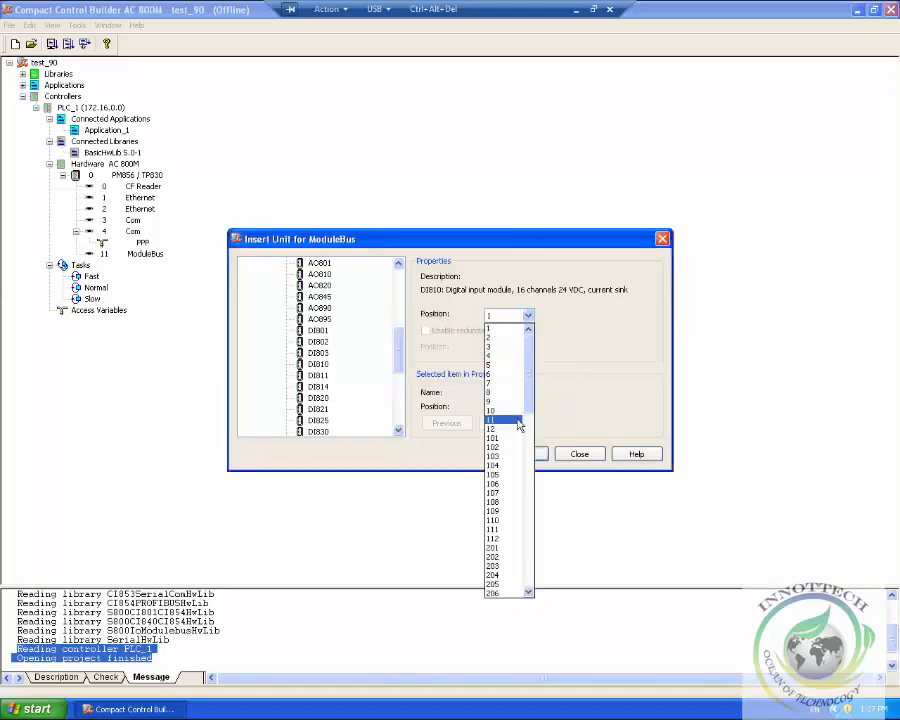
left_click(502, 340)
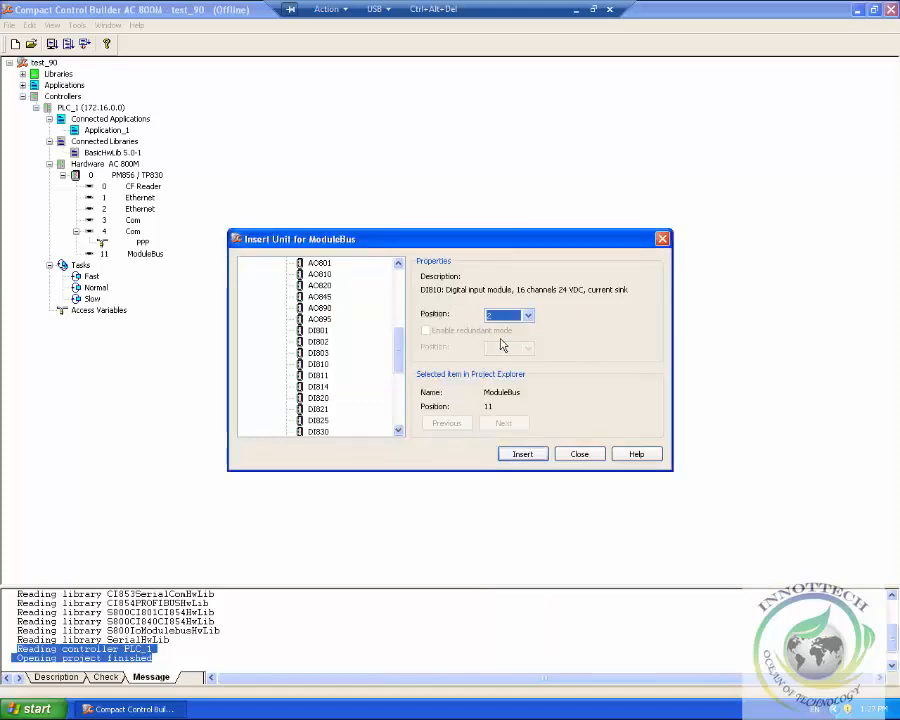
left_click(524, 455)
left_click(421, 375)
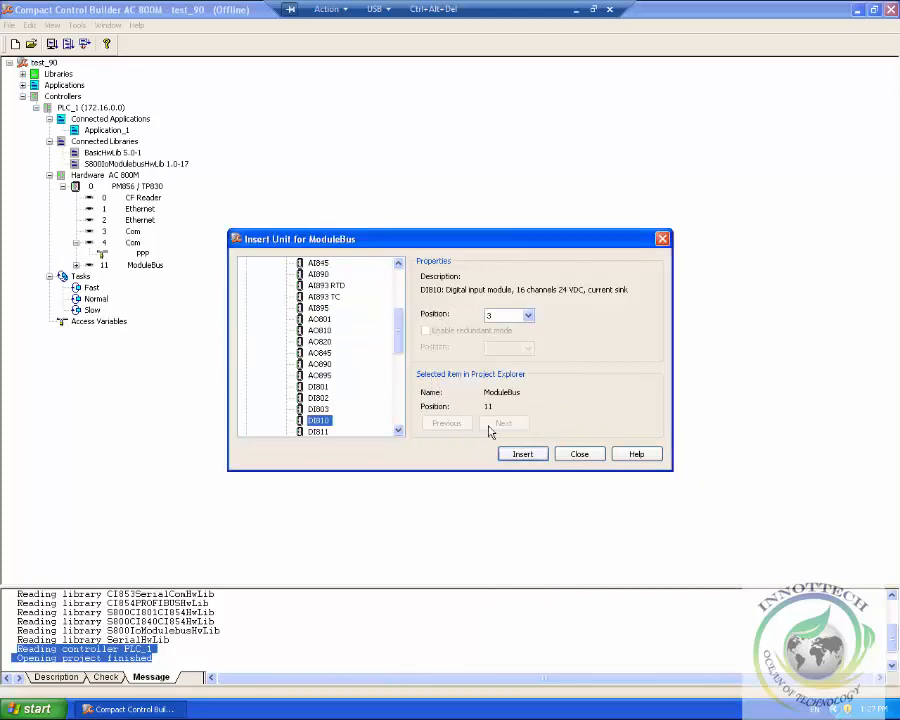
Insert a DO810 module at position 3 of the ModuleBus, close the unit insertion and expand the ModuleBus.
scroll(404, 394, "down", 8)
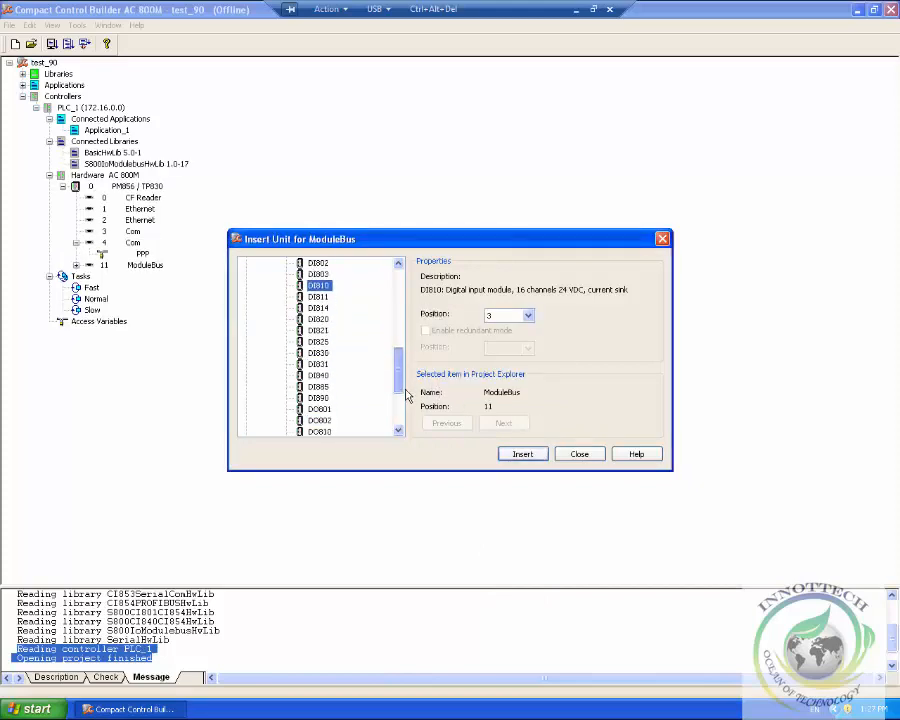
left_click_drag(405, 413, 403, 410)
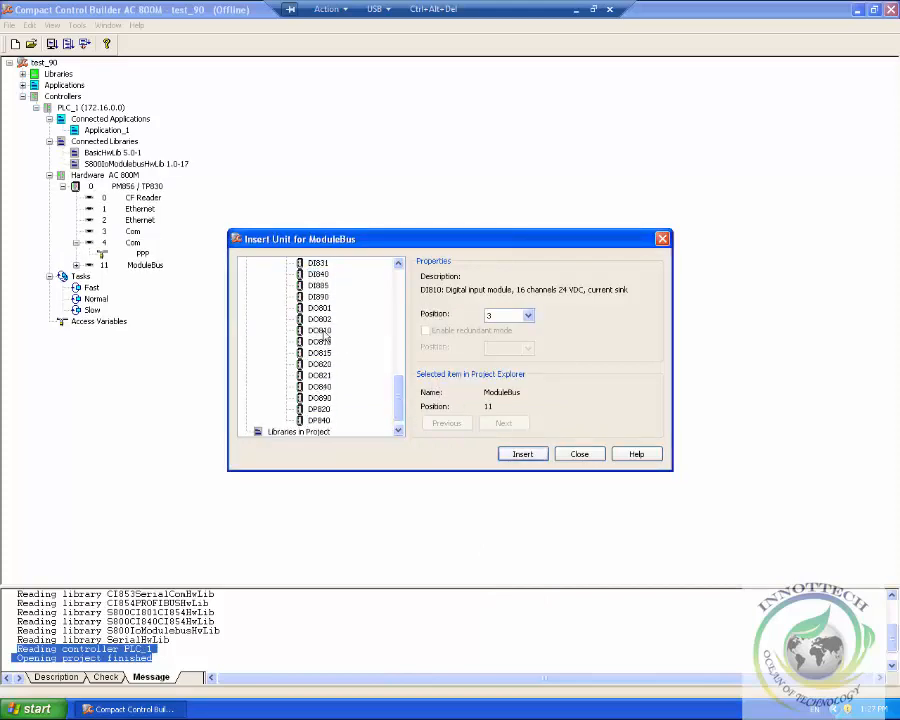
left_click(322, 331)
left_click(522, 454)
left_click(579, 454)
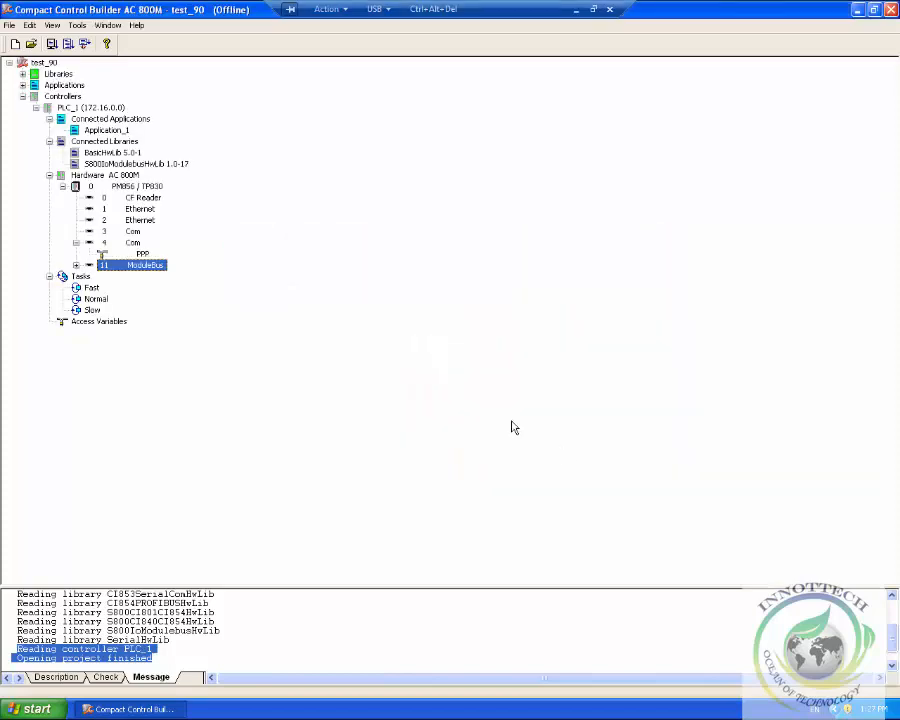
left_click(76, 265)
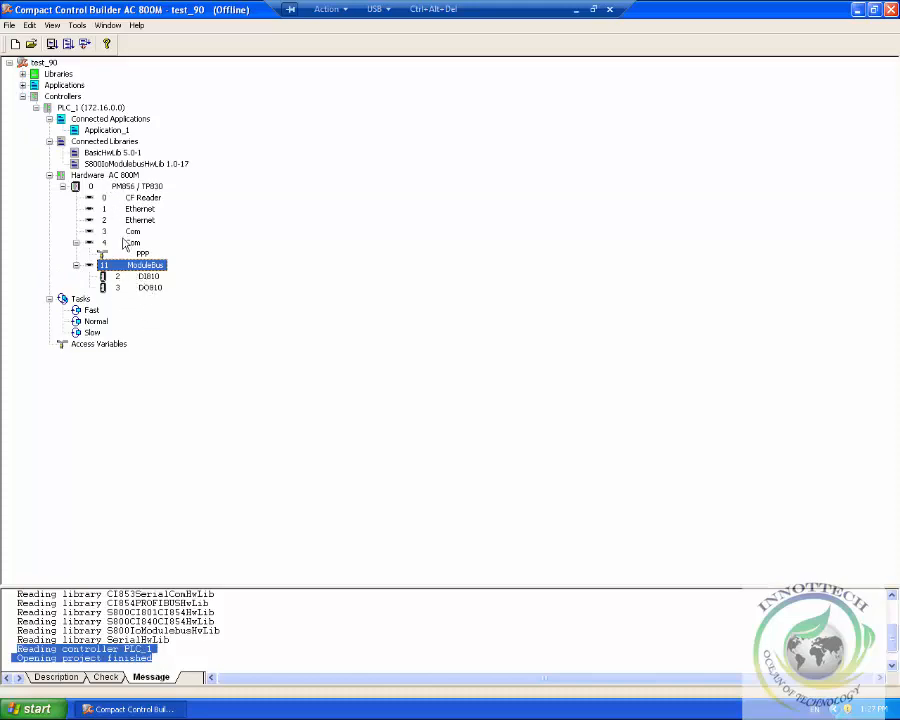
Set the system identity of controller PLC_1 to 172.16.4.6.
right_click(98, 109)
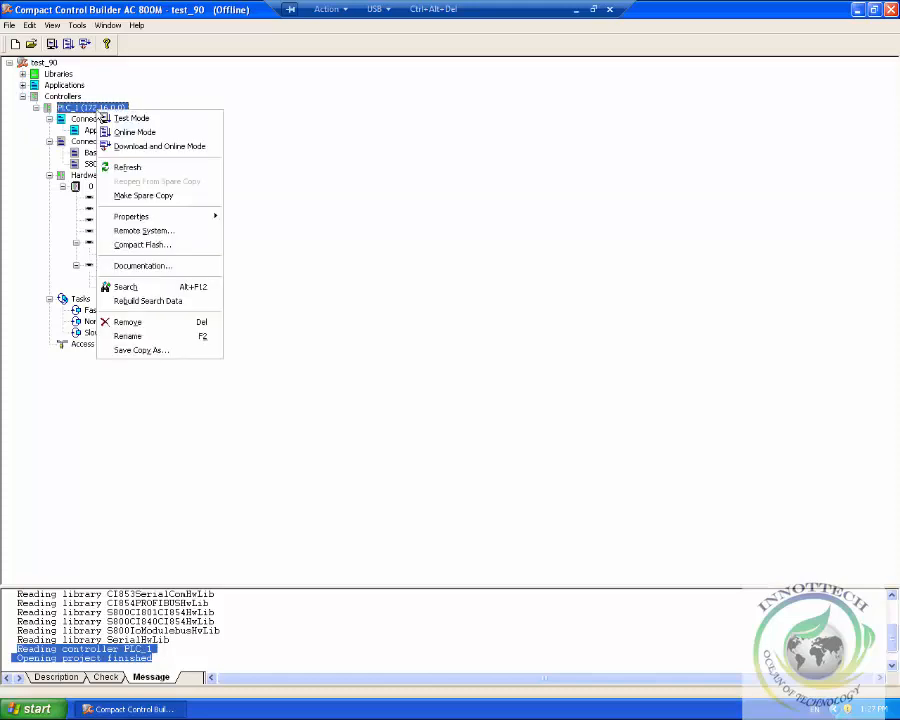
mouse_move(180, 216)
left_click(243, 217)
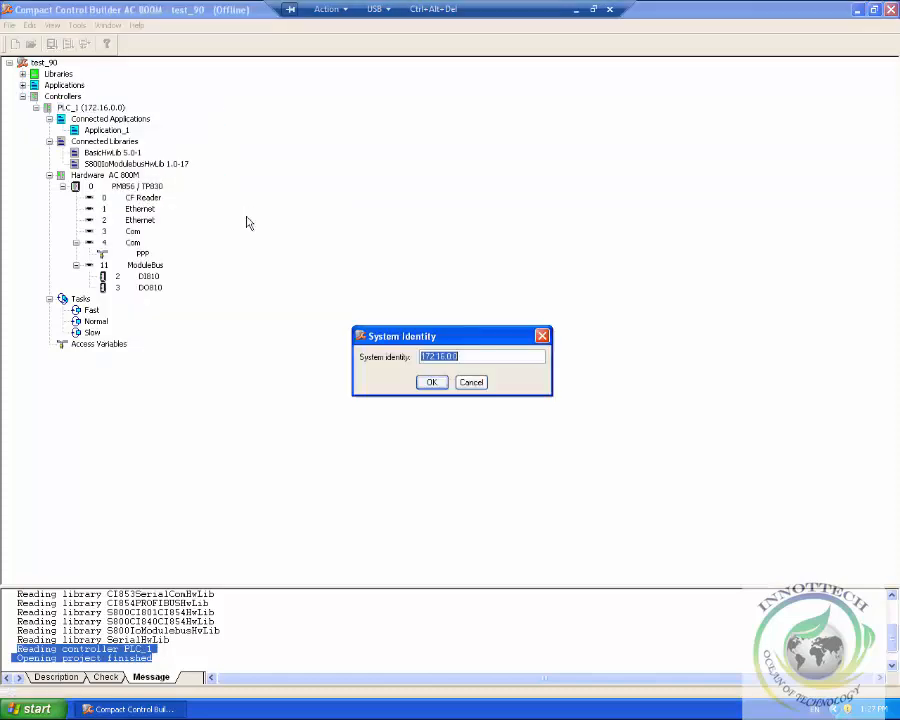
left_click(456, 357)
type("4.")
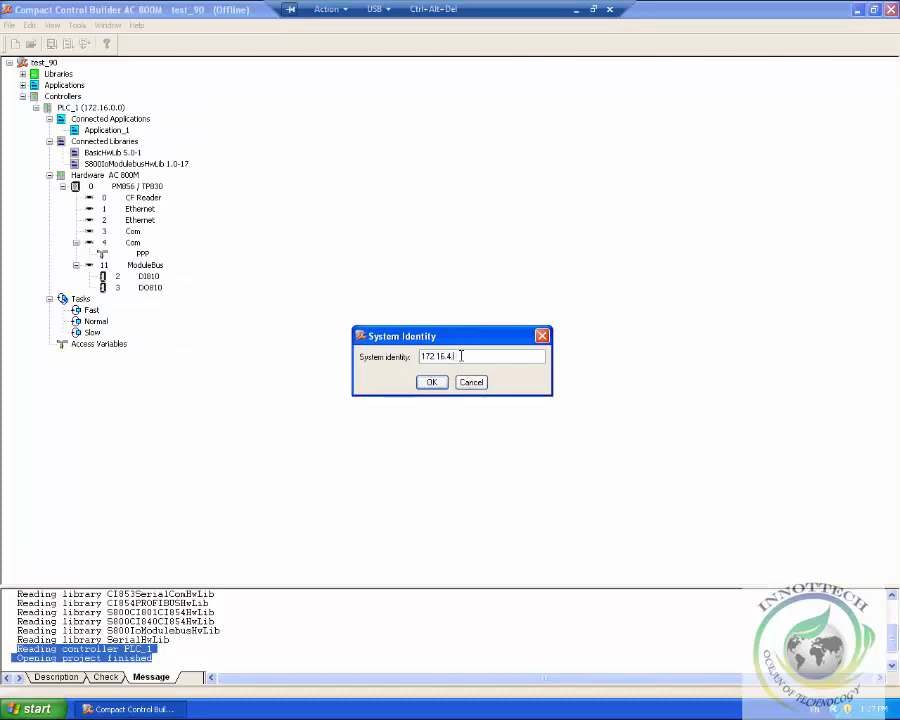
left_click(433, 381)
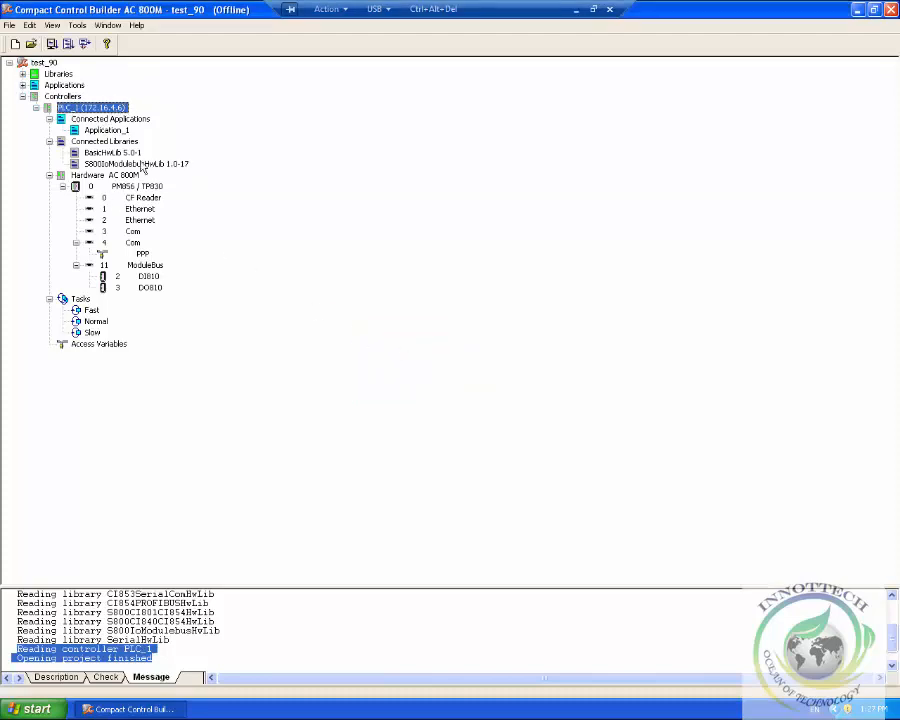
right_click(139, 209)
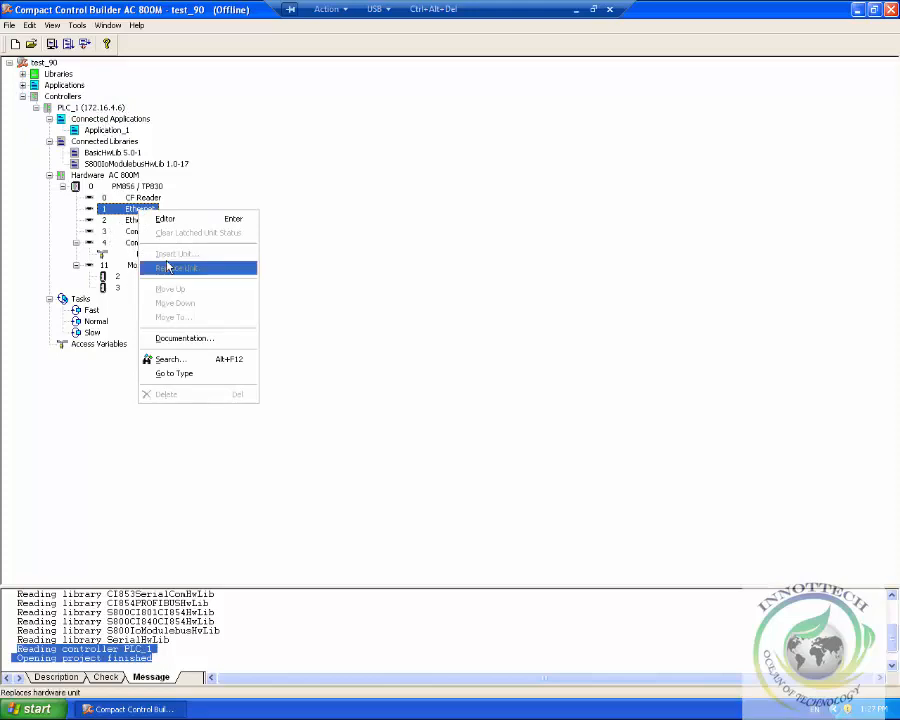
left_click(335, 230)
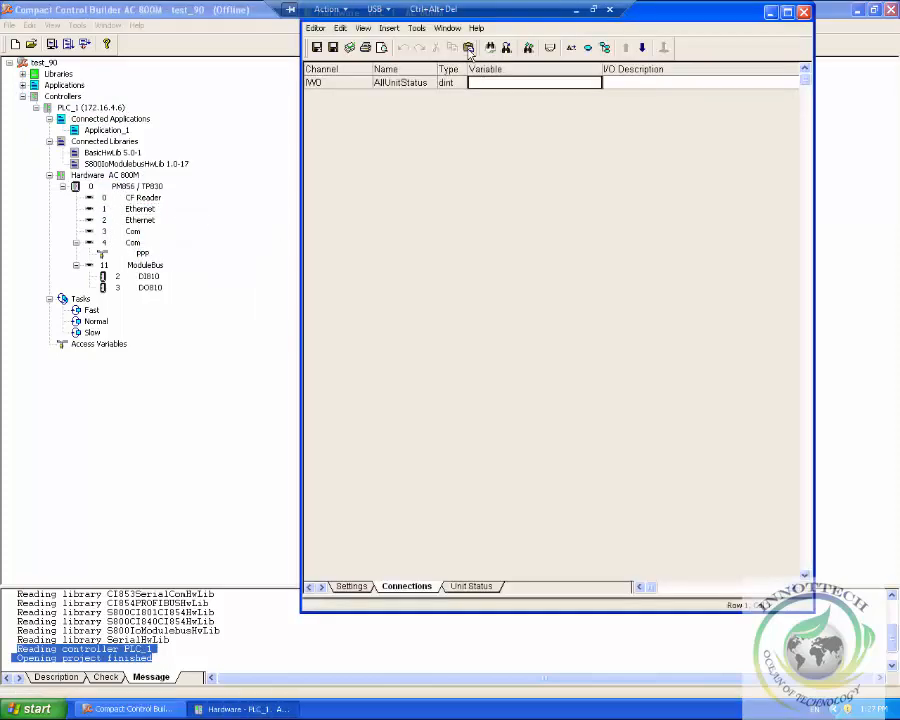
left_click(806, 16)
Open the settings of Ethernet port 1 under the PM856 / TP830 unit and set its IP address to 172.16.4.6.
left_click(132, 208)
right_click(134, 209)
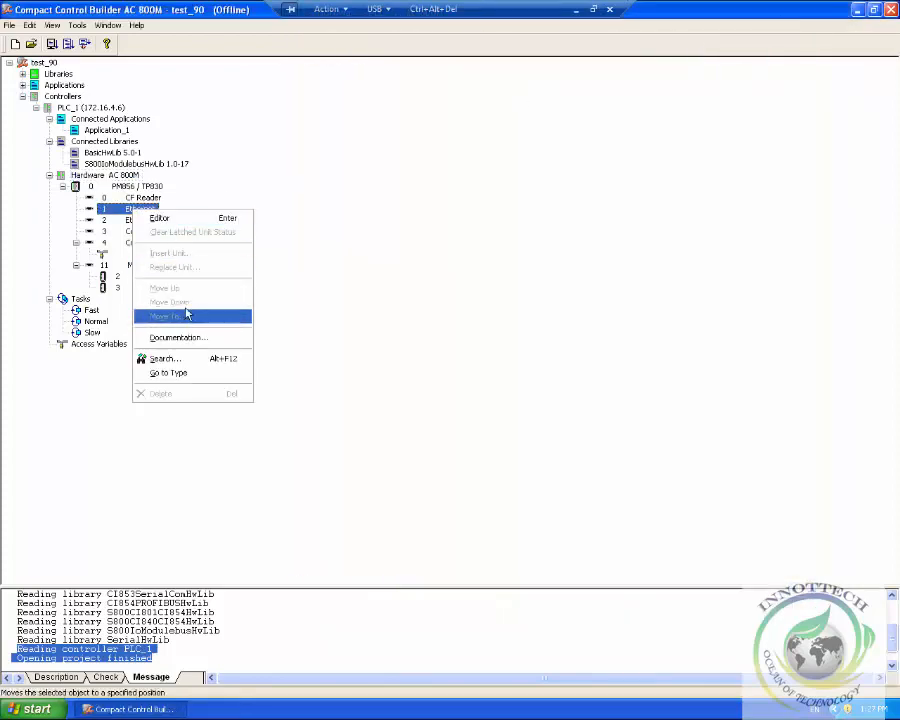
left_click(179, 220)
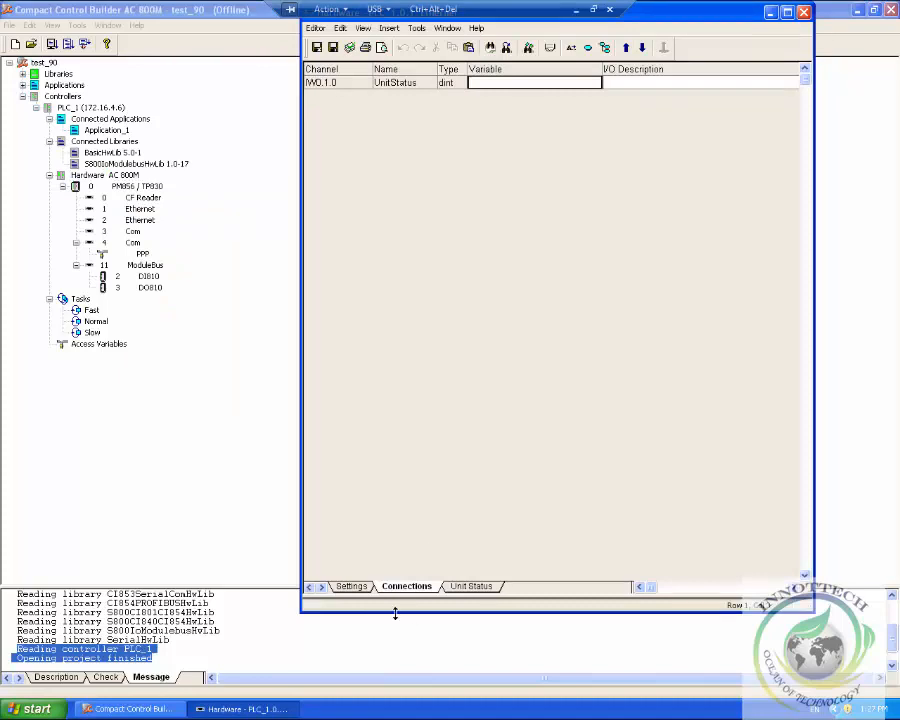
left_click(355, 588)
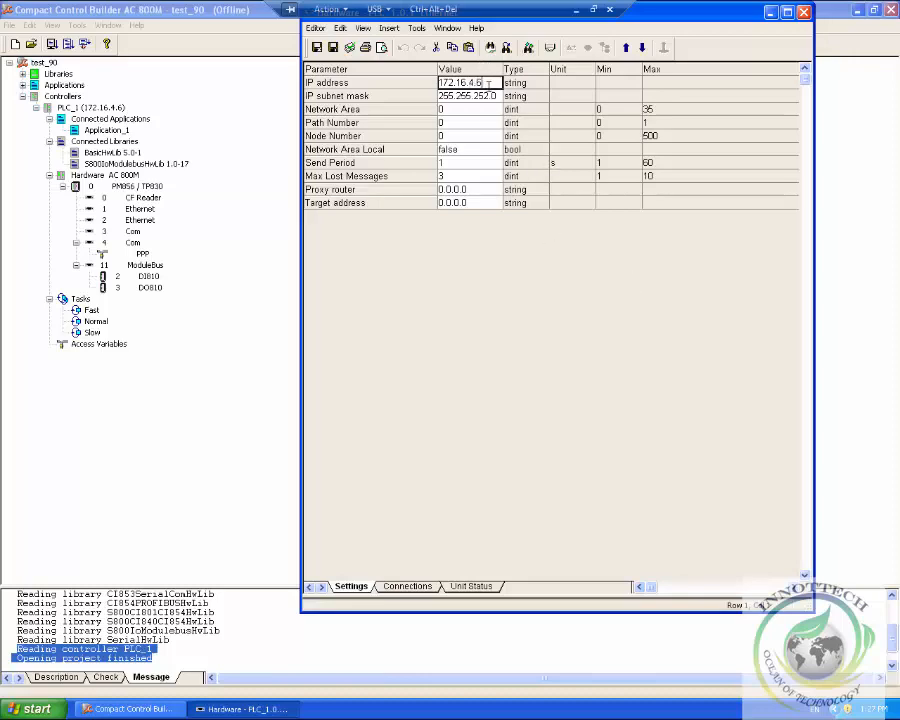
left_click_drag(405, 196, 408, 199)
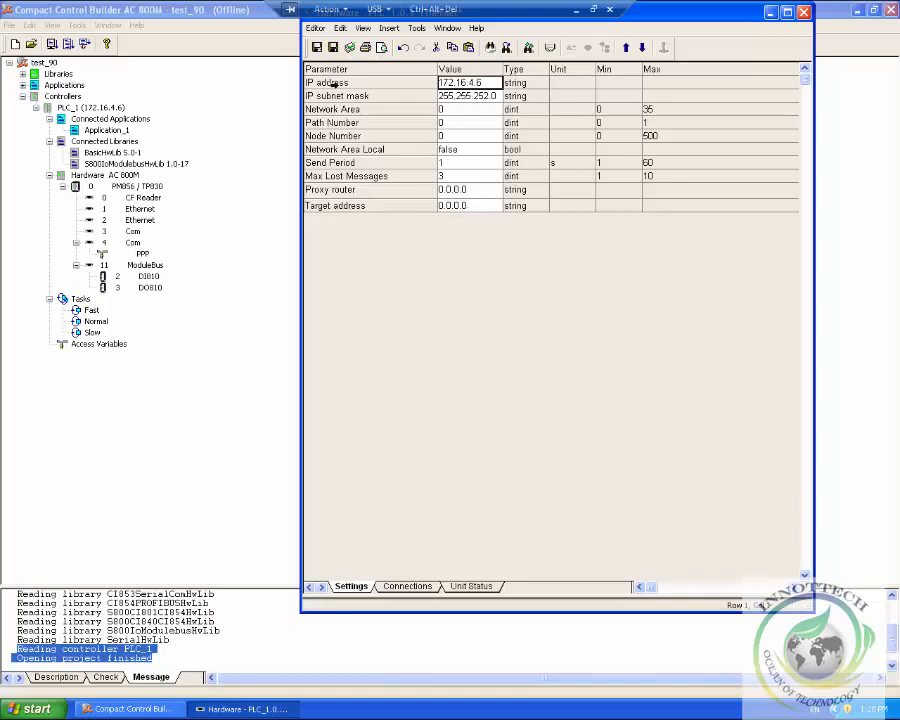
Check the Ethernet port 1 settings for errors, then save them and close the hardware editor.
left_click(350, 47)
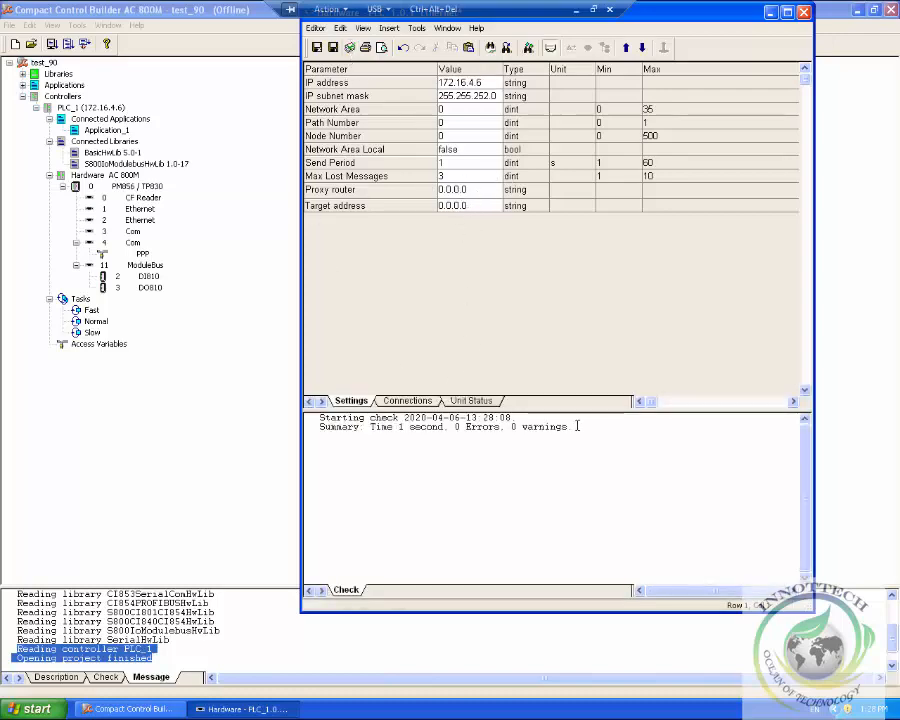
left_click_drag(575, 425, 320, 412)
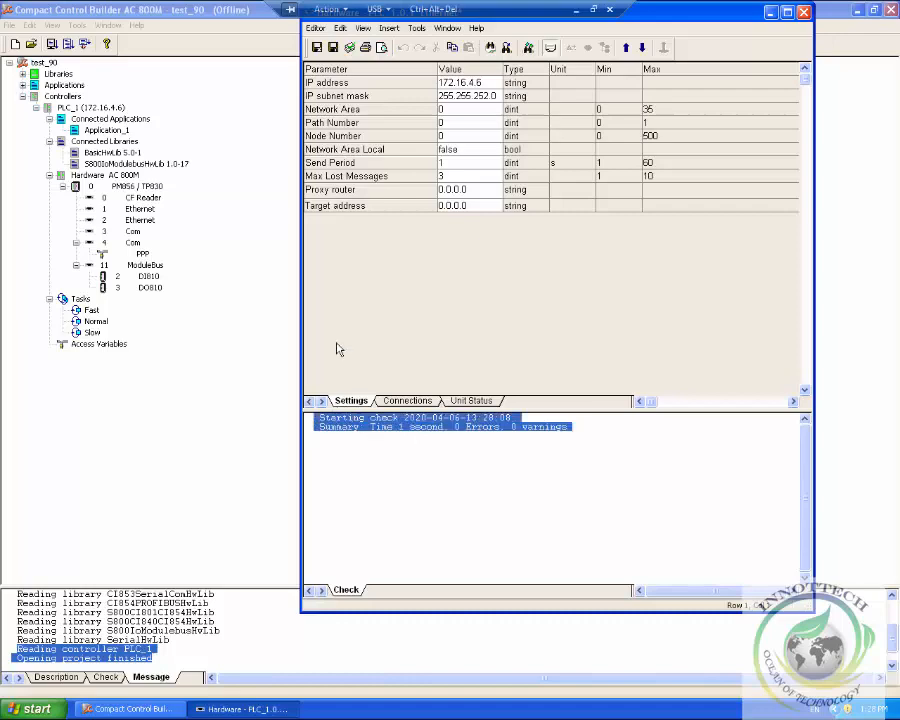
left_click(318, 48)
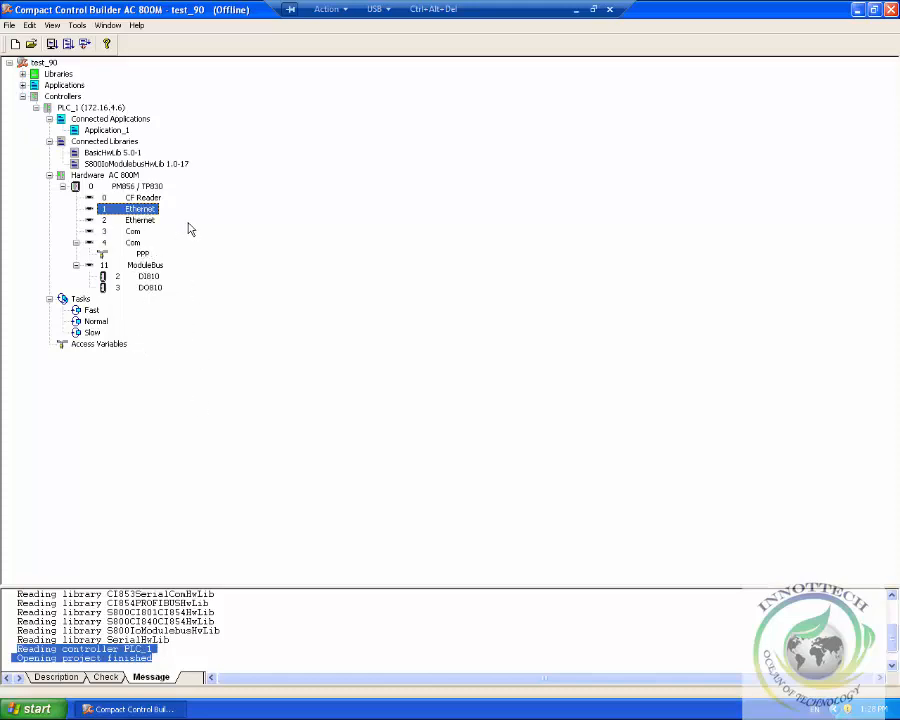
Expand Application_1 and its Programs in the project tree, and minimize the virtual machine window.
left_click(22, 85)
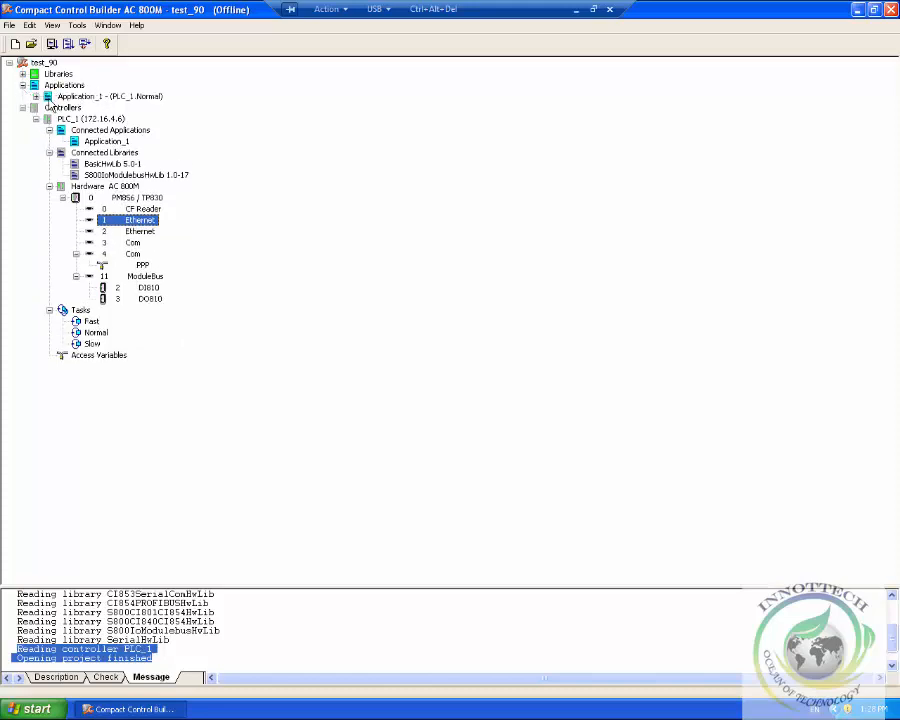
left_click(35, 96)
left_click(50, 164)
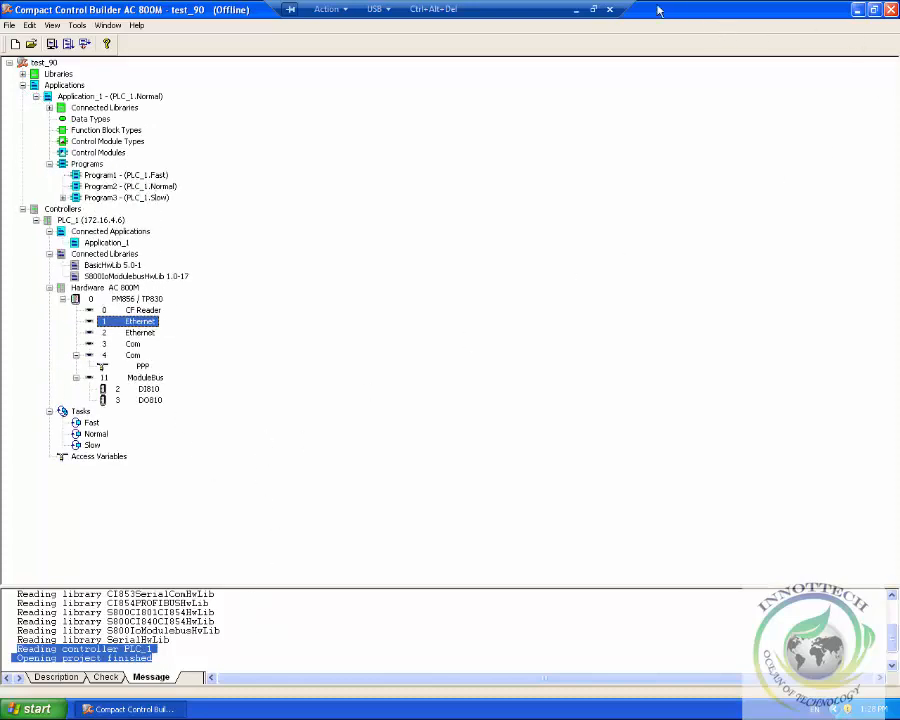
left_click(578, 17)
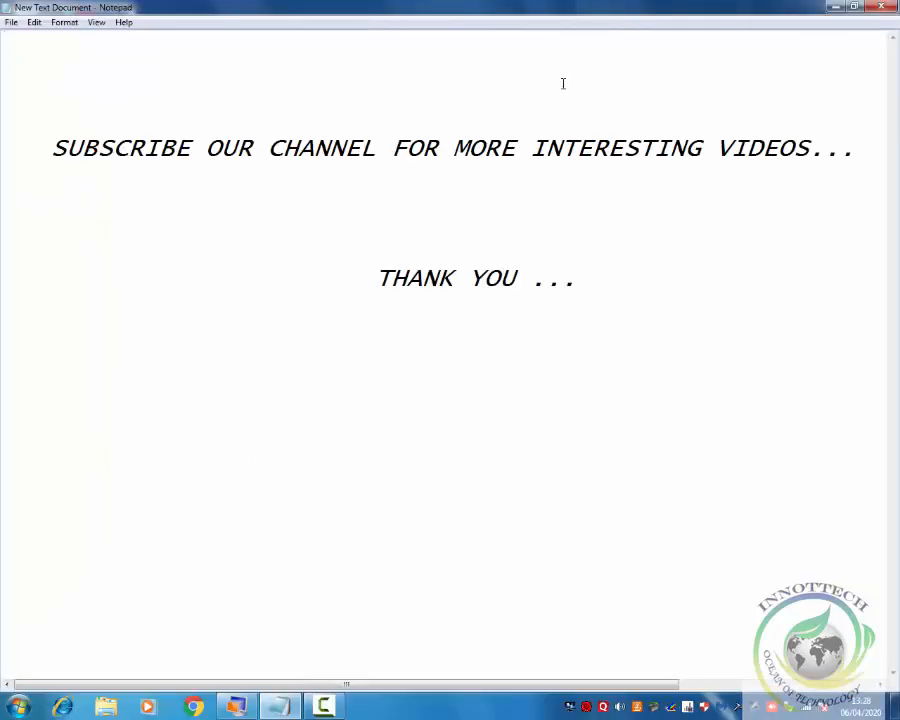